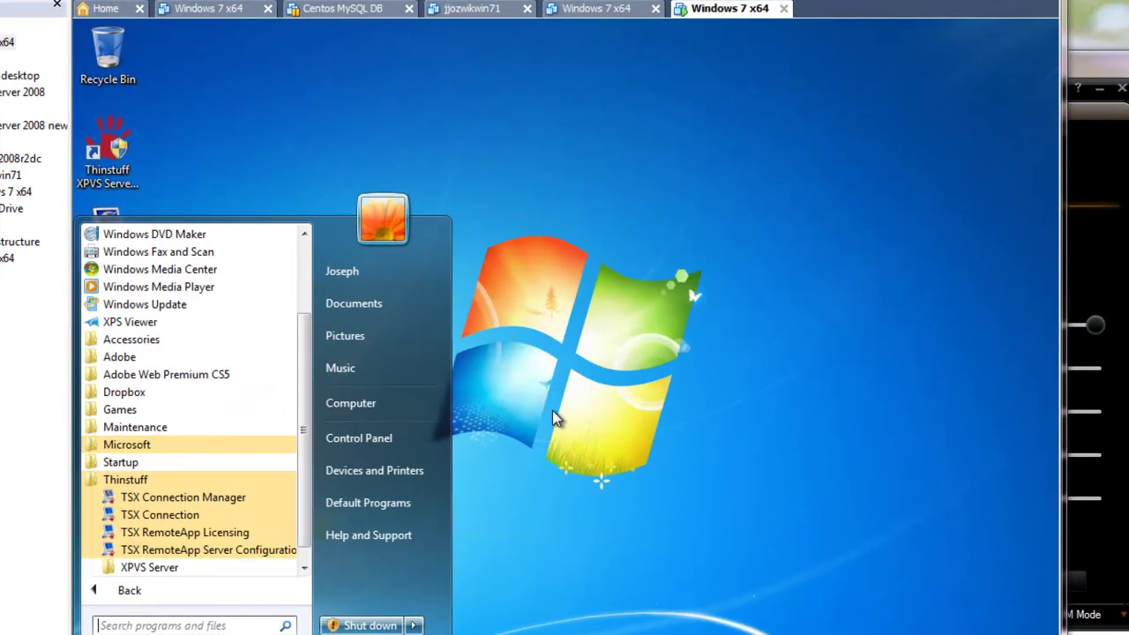
Dismiss the Start menu and launch WindowsRemoteAppBuilder from its desktop shortcut
{"action": "left_click", "coordinate": [578, 428]}
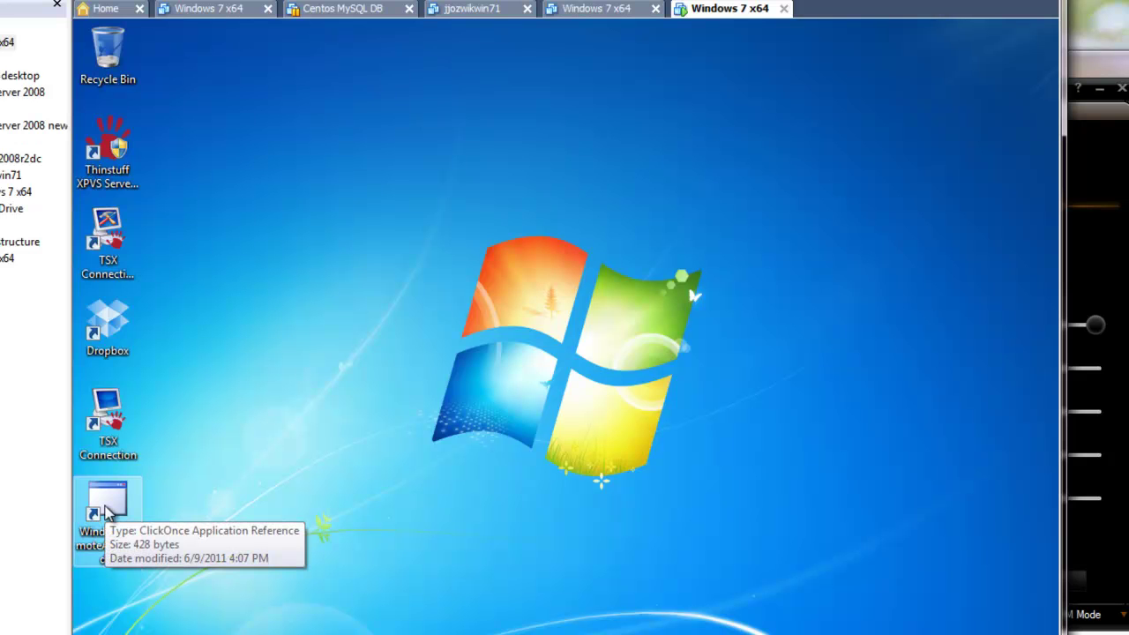
{"action": "left_click", "coordinate": [106, 510]}
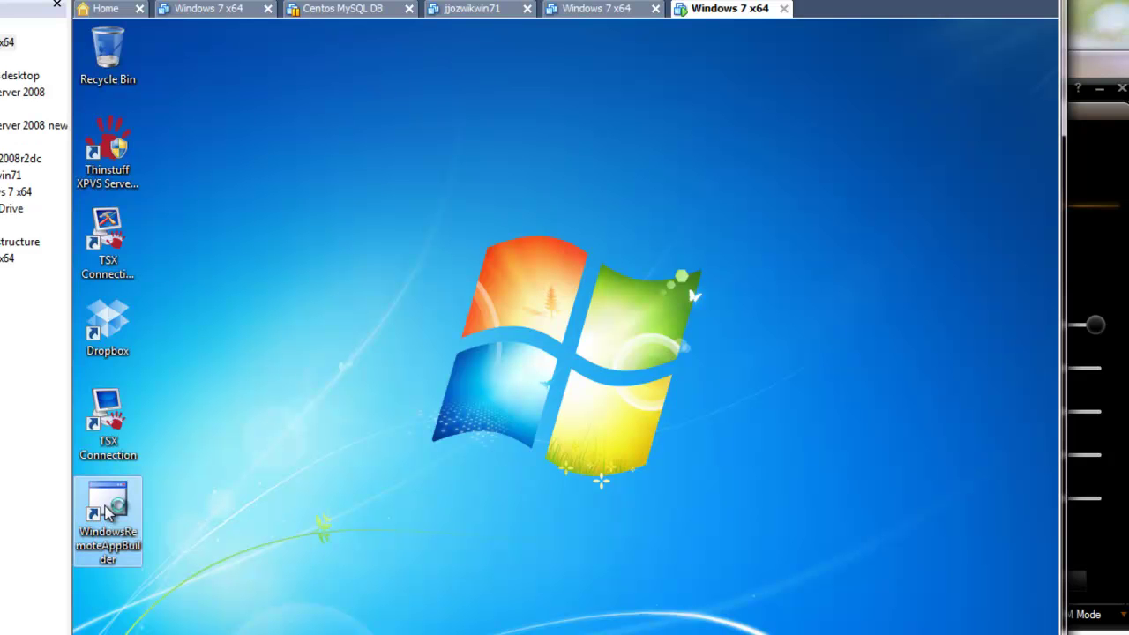
{"action": "double_click", "coordinate": [123, 504]}
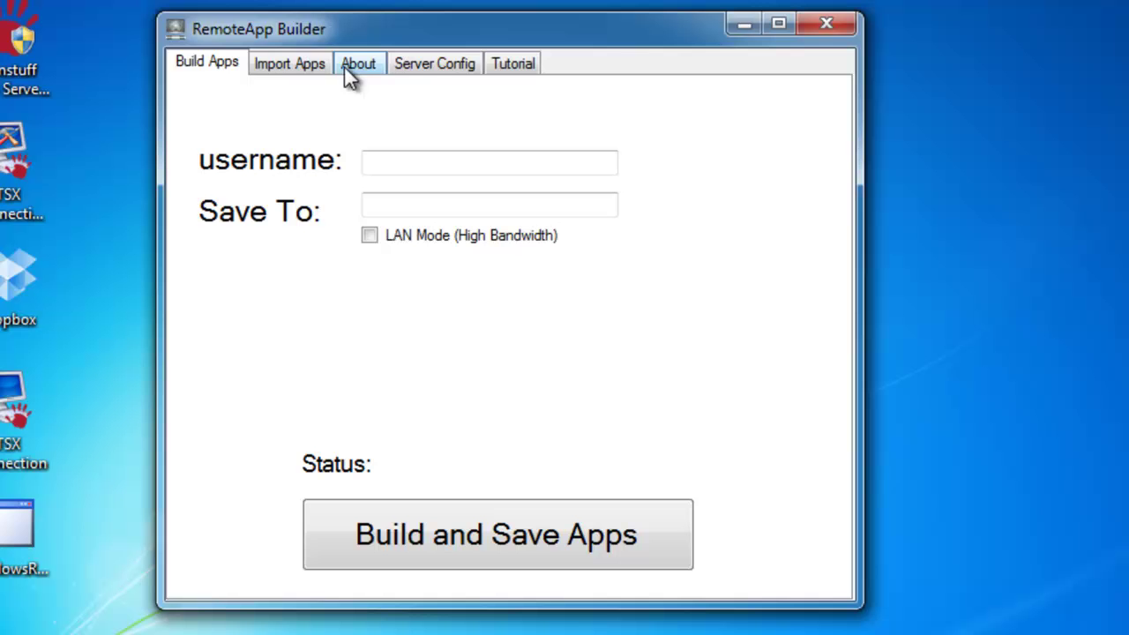
Switch RemoteApp Builder to the Import Apps page listing the Adobe CS5 apps
{"action": "left_click", "coordinate": [320, 68]}
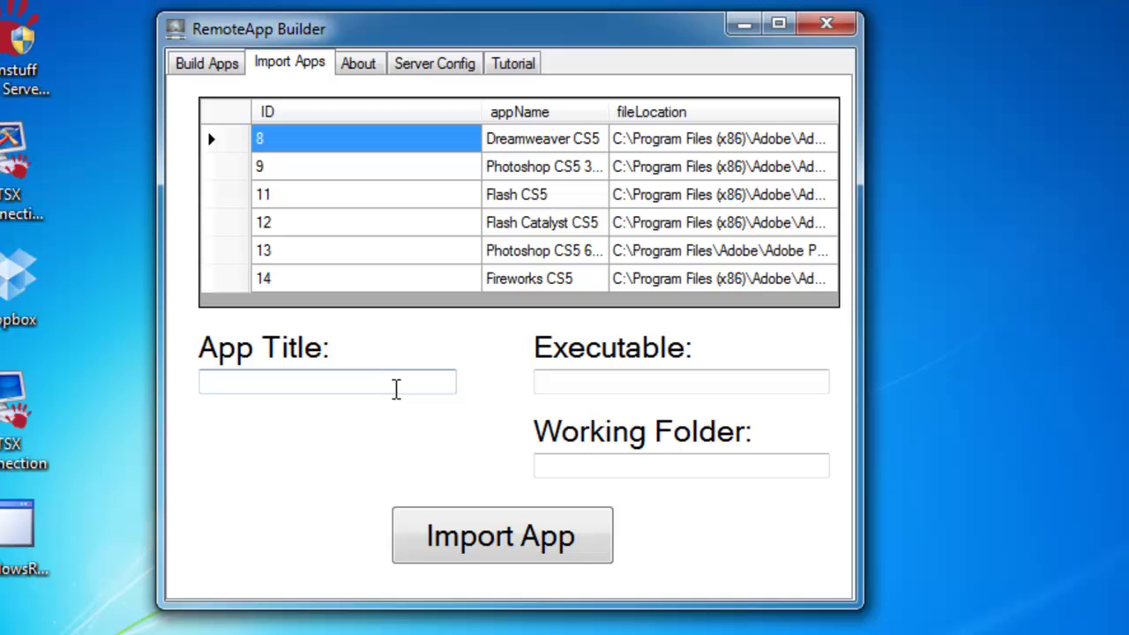
Title the new app 'Paint' and copy the Target path from Paint's shortcut properties
{"action": "left_click", "coordinate": [396, 388]}
{"action": "type", "text": "P"}
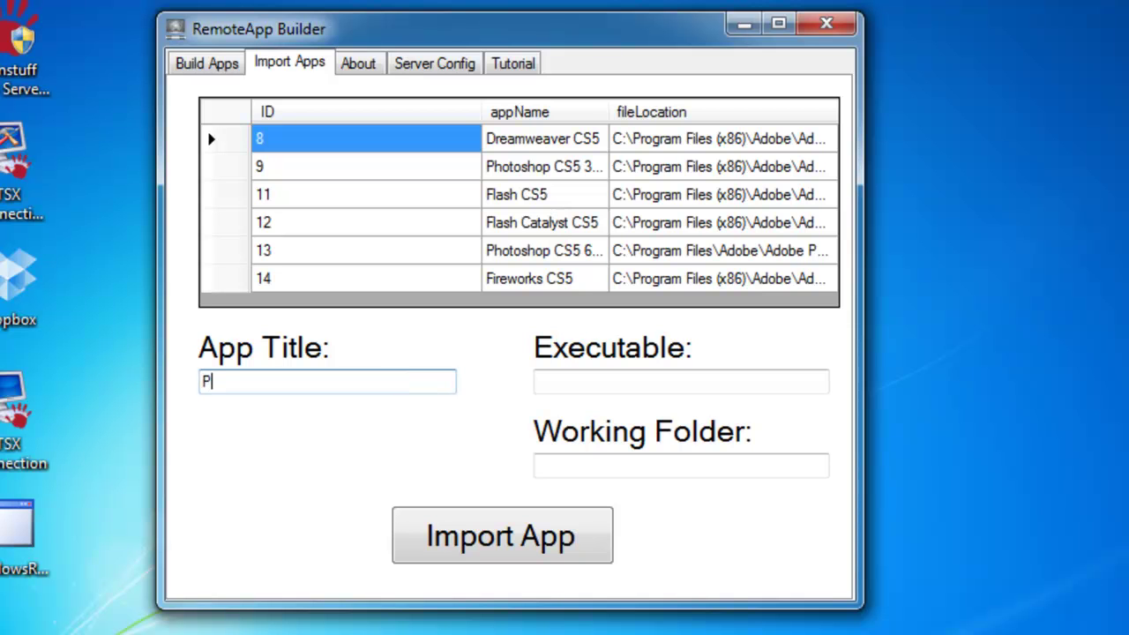
{"action": "type", "text": "aint"}
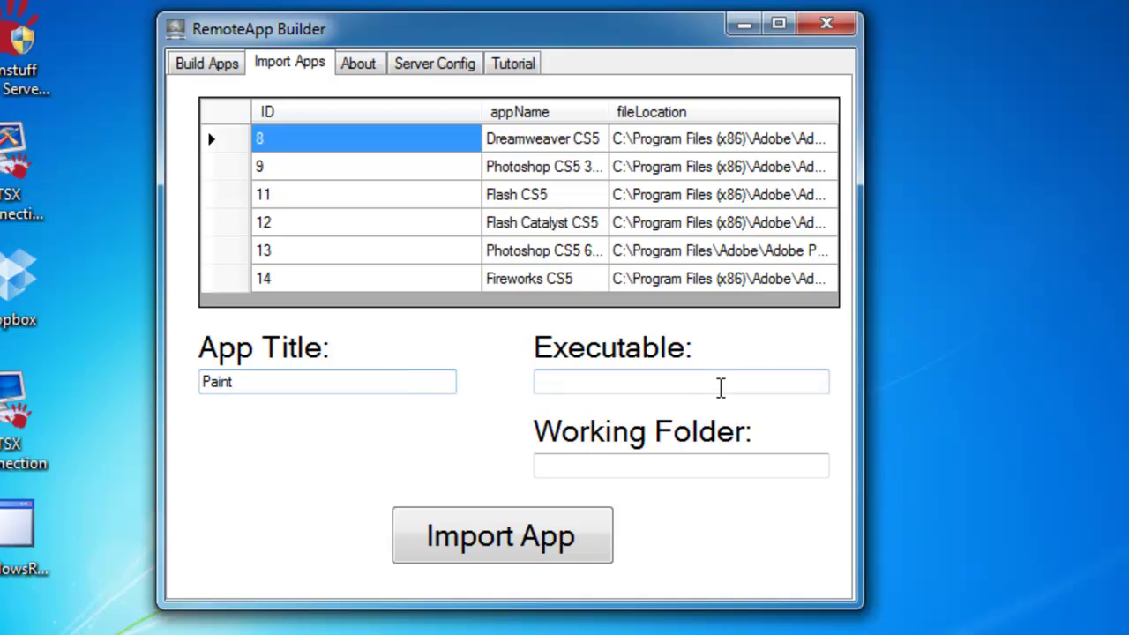
{"action": "left_click", "coordinate": [632, 388]}
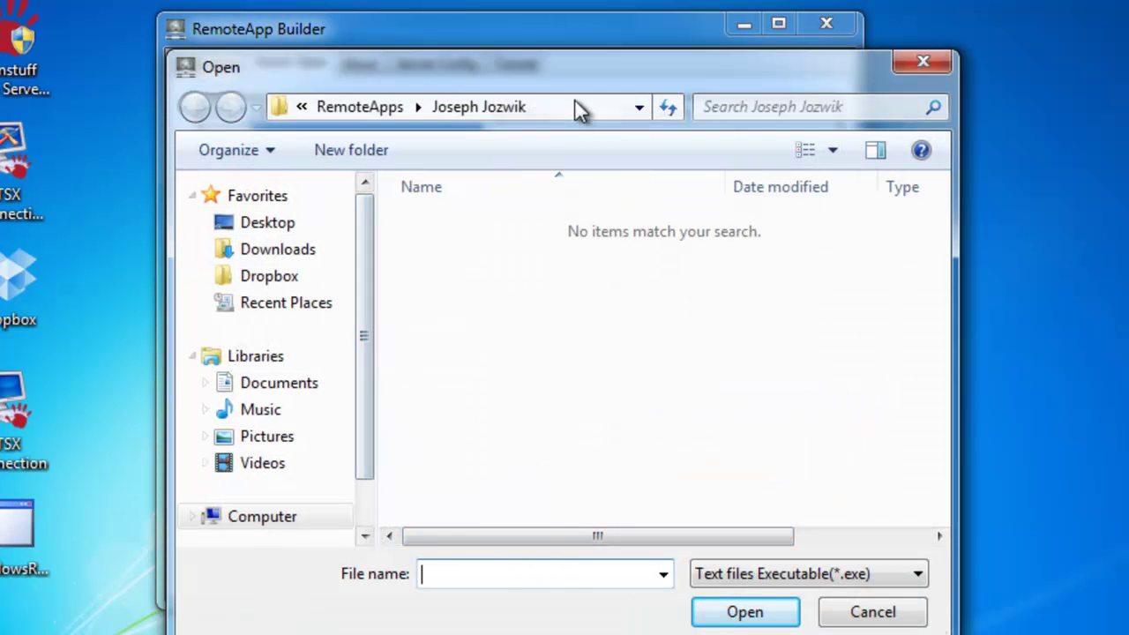
{"action": "left_click", "coordinate": [581, 105]}
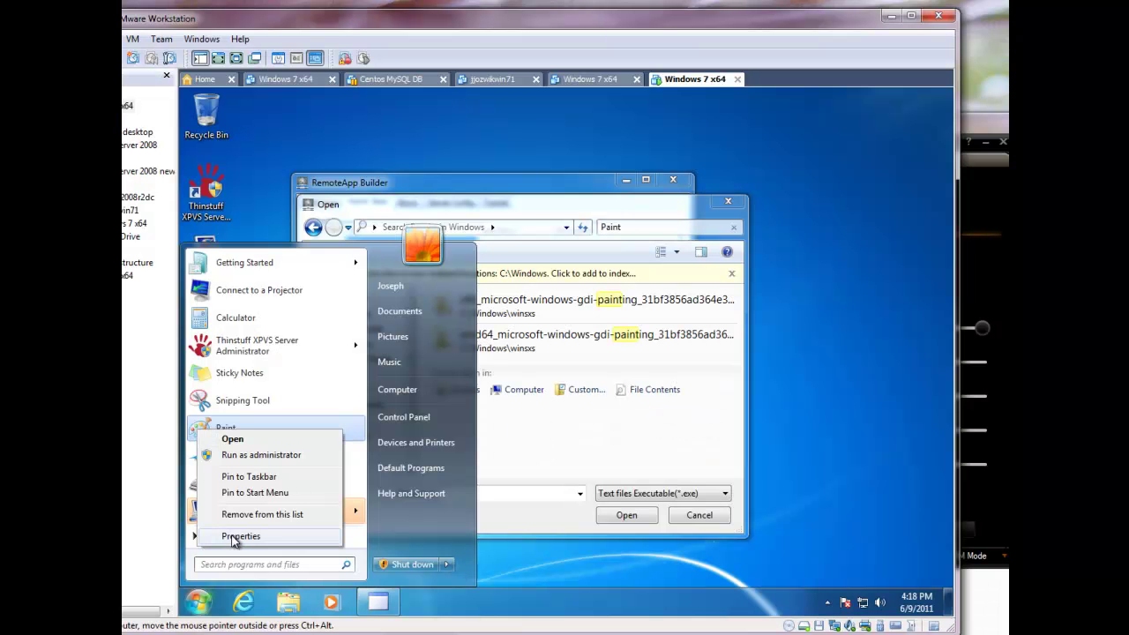
{"action": "left_click", "coordinate": [234, 540]}
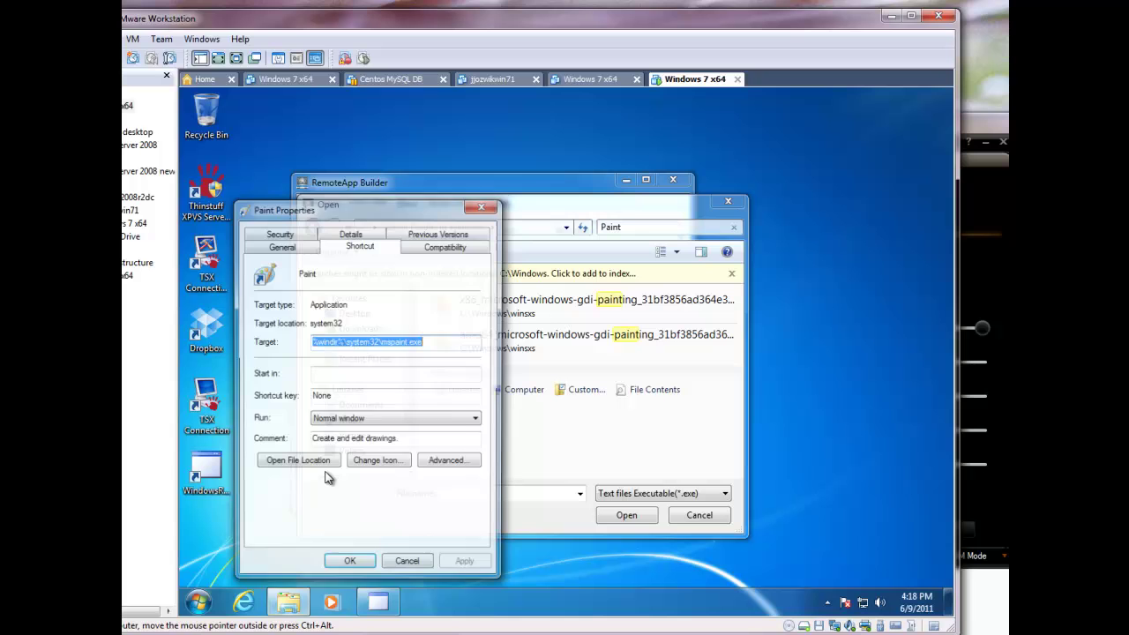
{"action": "left_click_drag", "start_coordinate": [441, 341], "coordinate": [292, 341]}
{"action": "key", "text": "ctrl+c"}
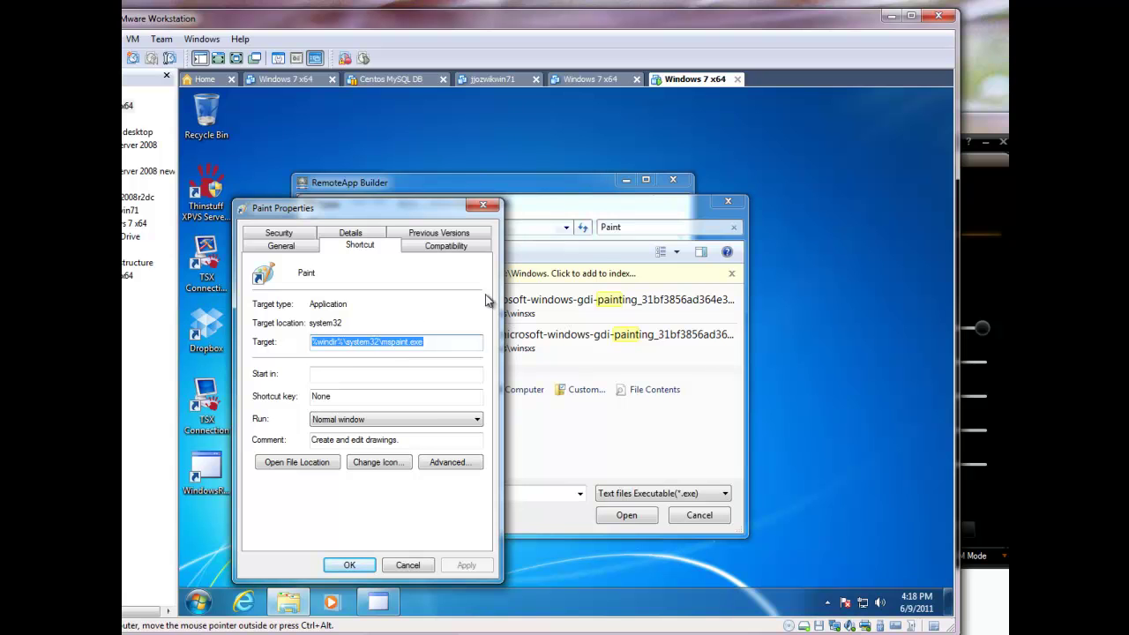
{"action": "left_click", "coordinate": [571, 188]}
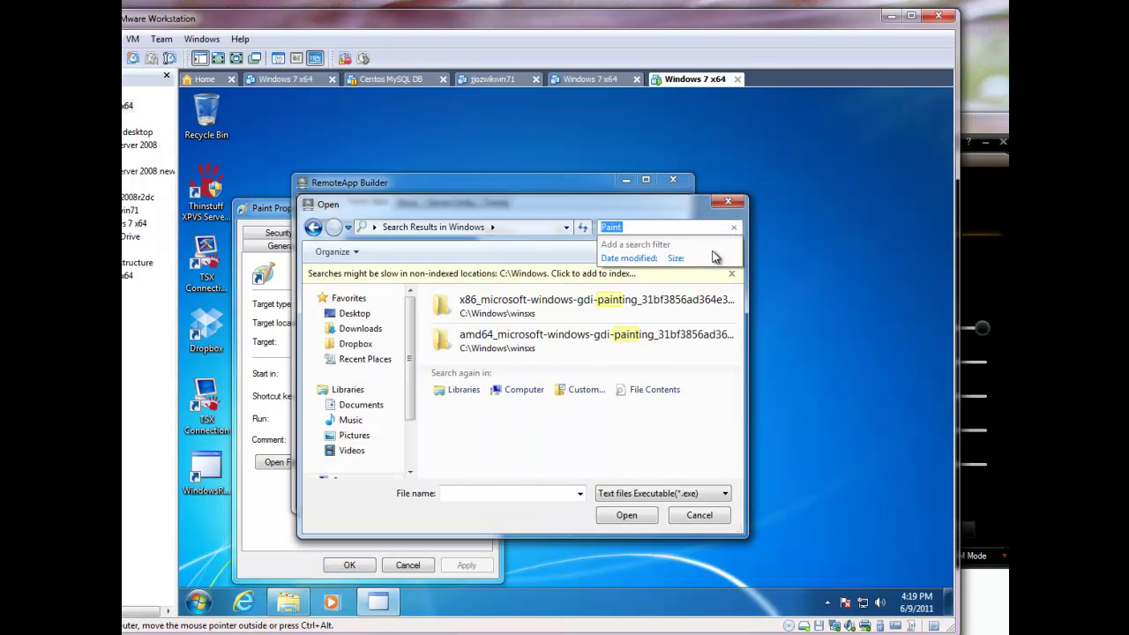
{"action": "left_click", "coordinate": [729, 204]}
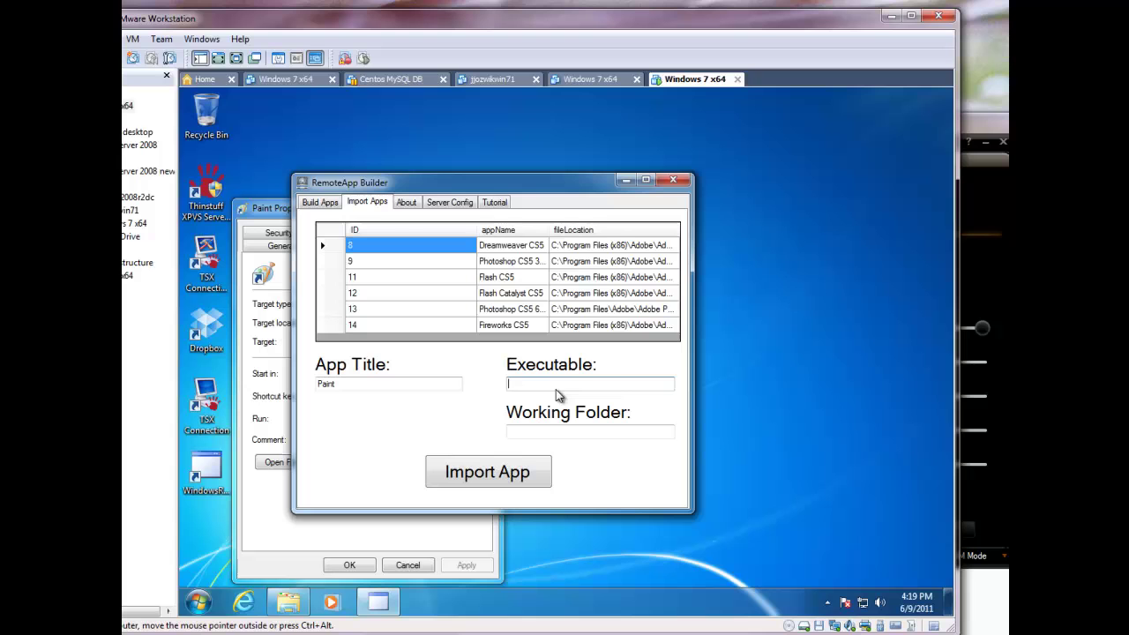
Paste Paint's path as Executable and set the Working Folder to C:\Windows\System32
{"action": "key", "text": "ctrl+v"}
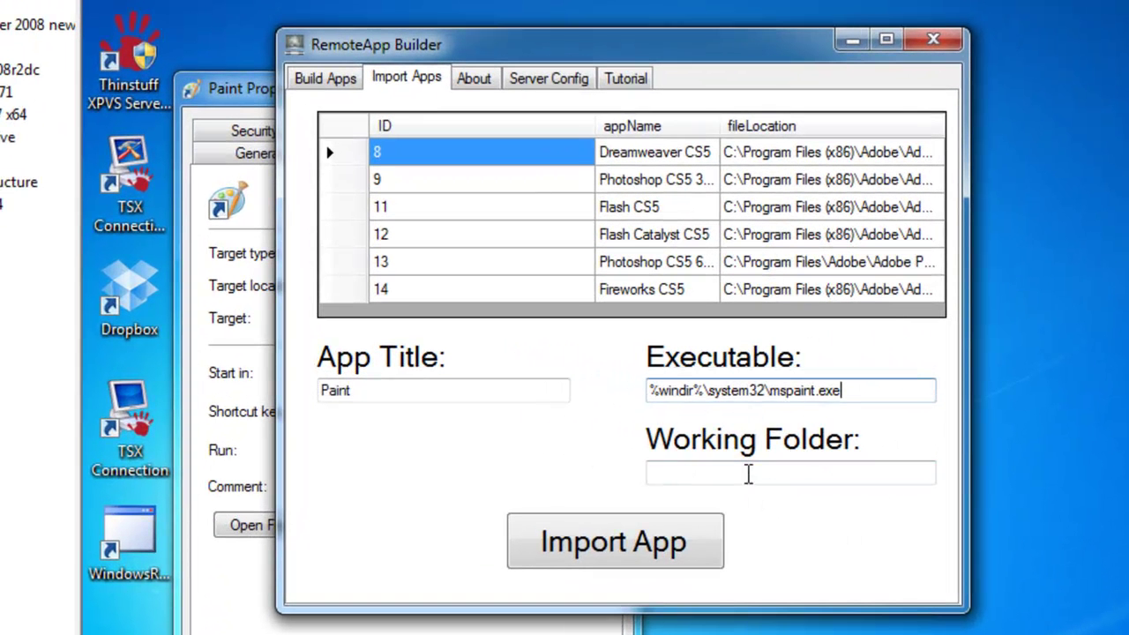
{"action": "left_click", "coordinate": [749, 473]}
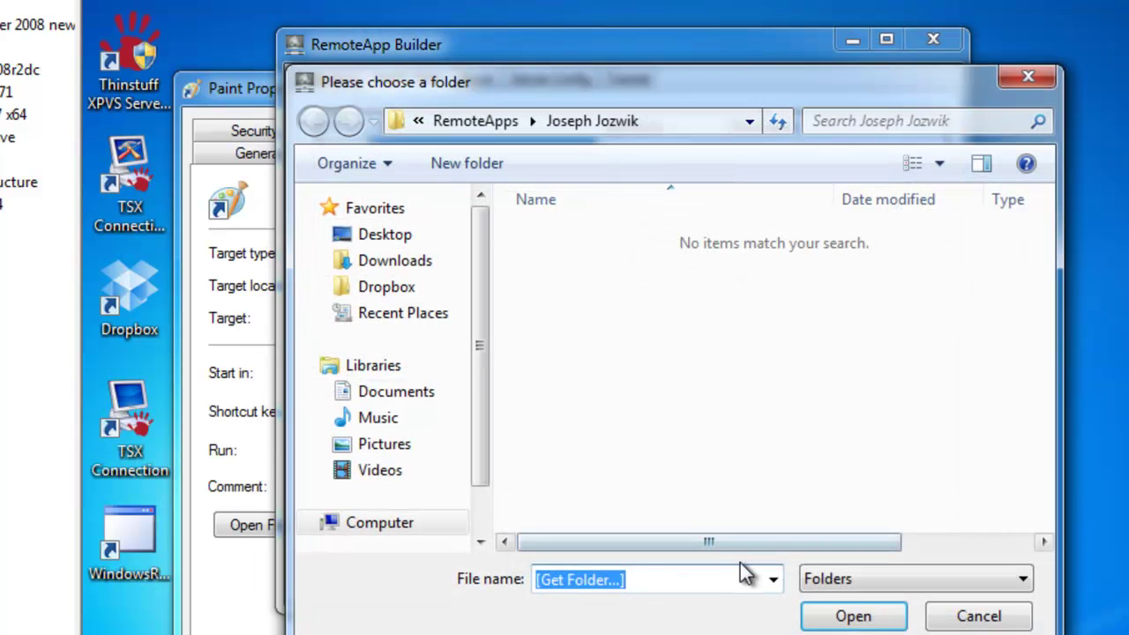
{"action": "key", "text": "ctrl+v"}
{"action": "key", "text": "BackSpace"}
{"action": "key", "text": "BackSpace"}
{"action": "key", "text": "BackSpace"}
{"action": "key", "text": "BackSpace"}
{"action": "key", "text": "BackSpace"}
{"action": "key", "text": "BackSpace"}
{"action": "key", "text": "BackSpace"}
{"action": "key", "text": "BackSpace"}
{"action": "key", "text": "BackSpace"}
{"action": "key", "text": "BackSpace"}
{"action": "key", "text": "BackSpace"}
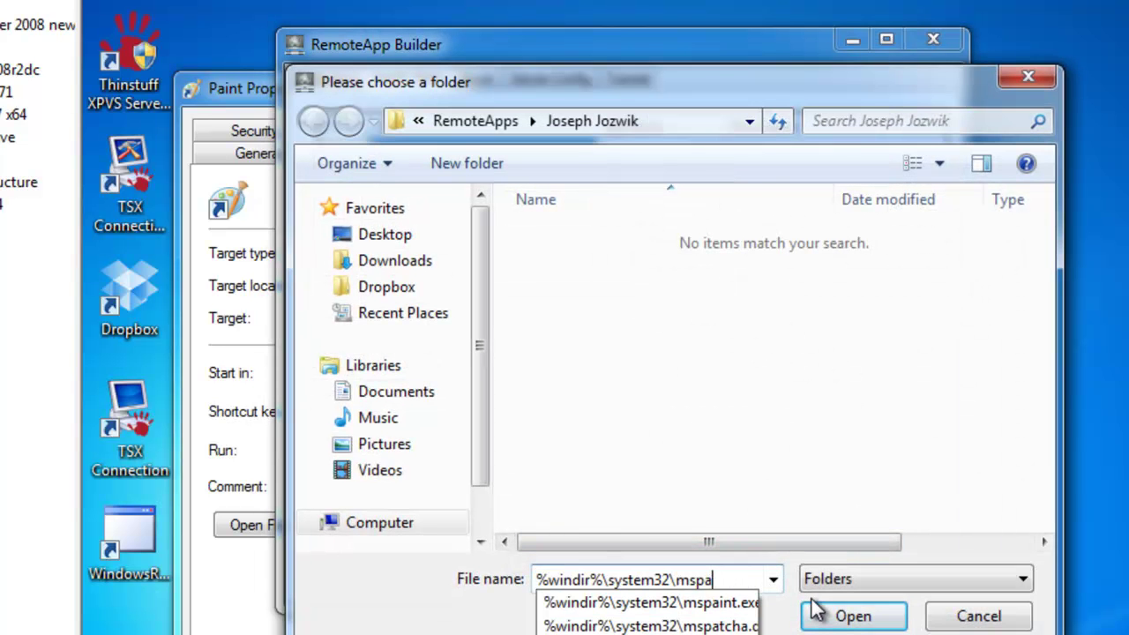
{"action": "key", "text": "Return"}
{"action": "left_click", "coordinate": [851, 616]}
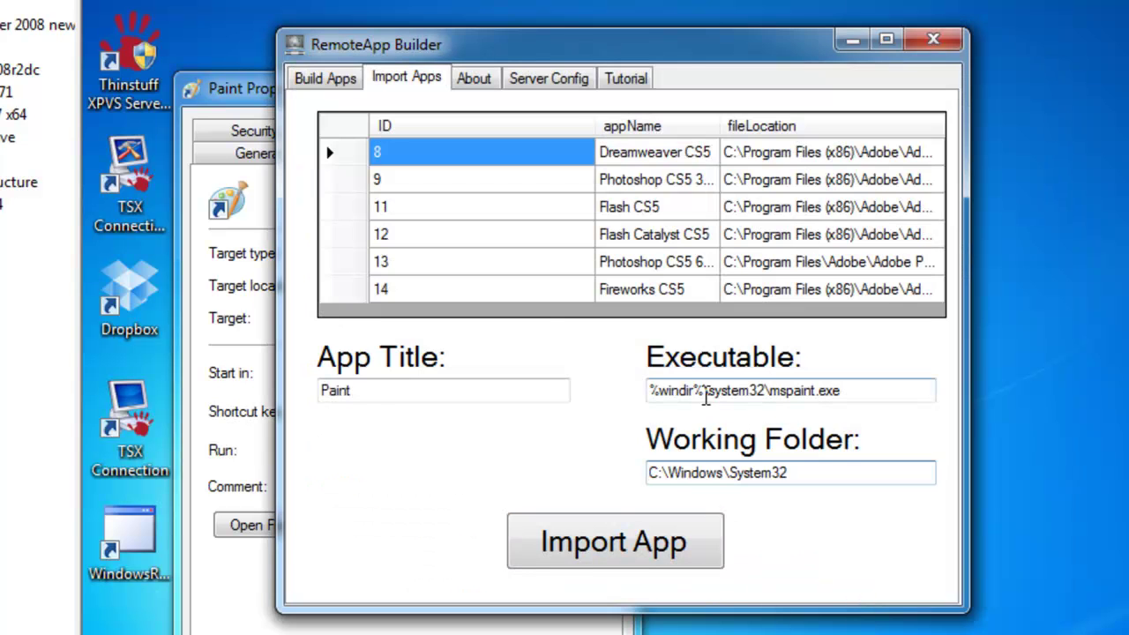
Reselect C:\Windows\System32\mspaint.exe as the executable and import Paint as entry 15
{"action": "left_click", "coordinate": [697, 401]}
{"action": "key", "text": "ctrl+v"}
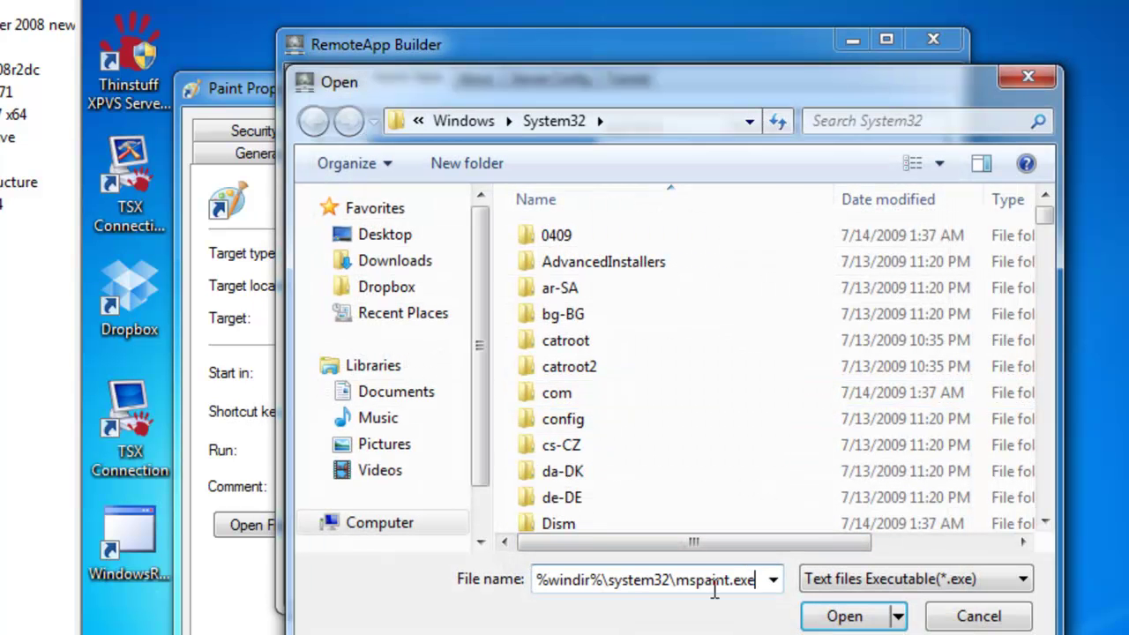
{"action": "key", "text": "Return"}
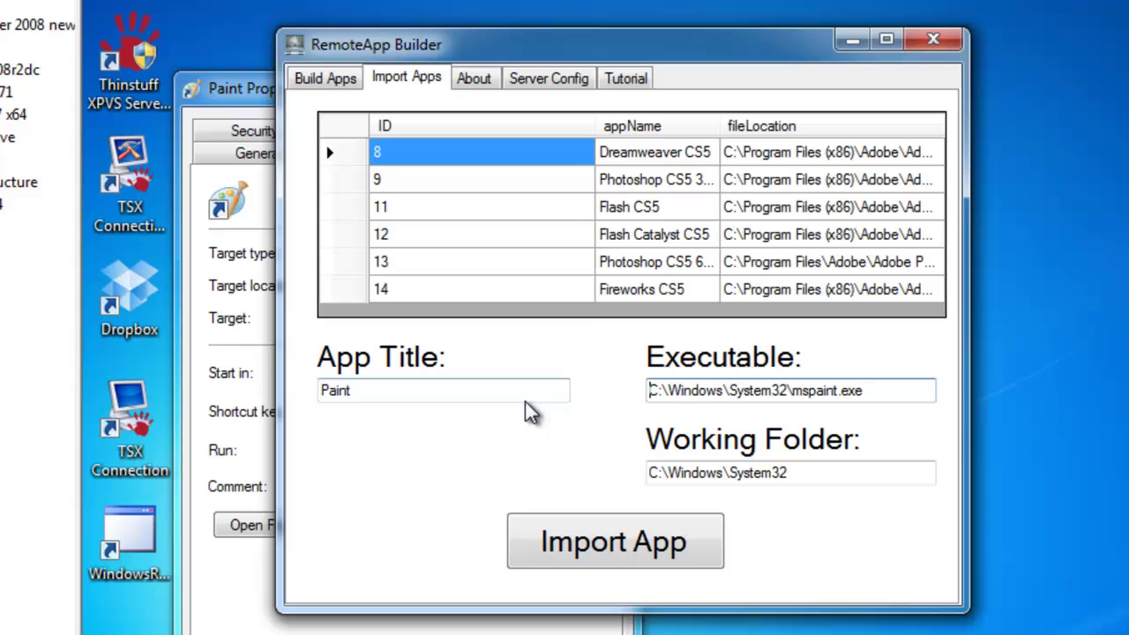
{"action": "left_click", "coordinate": [605, 538]}
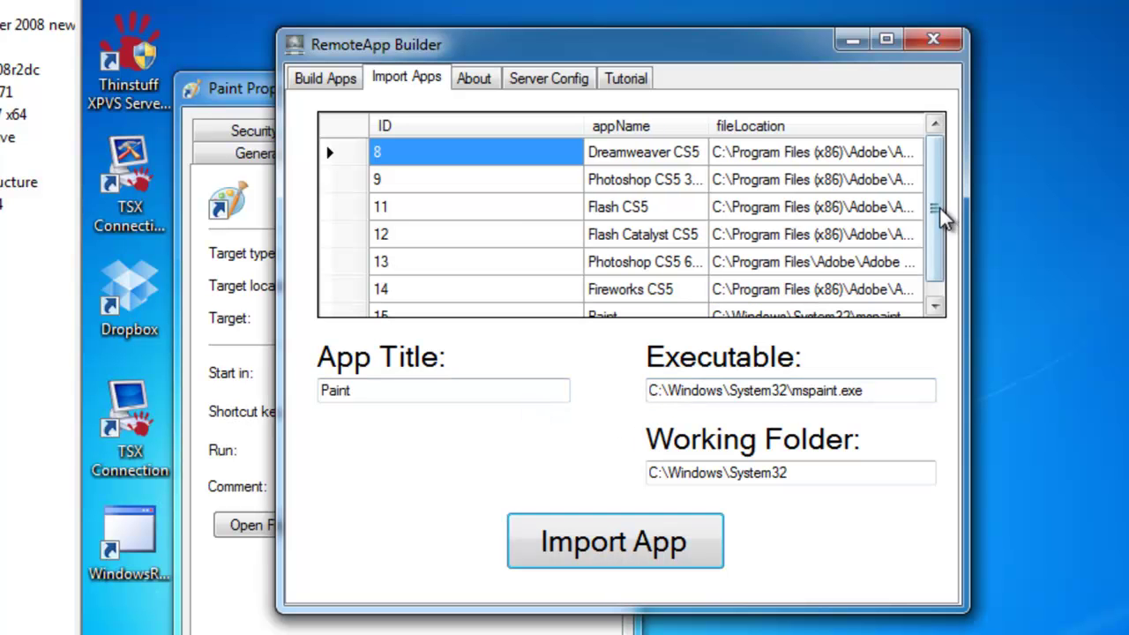
{"action": "left_click_drag", "start_coordinate": [942, 214], "coordinate": [938, 250]}
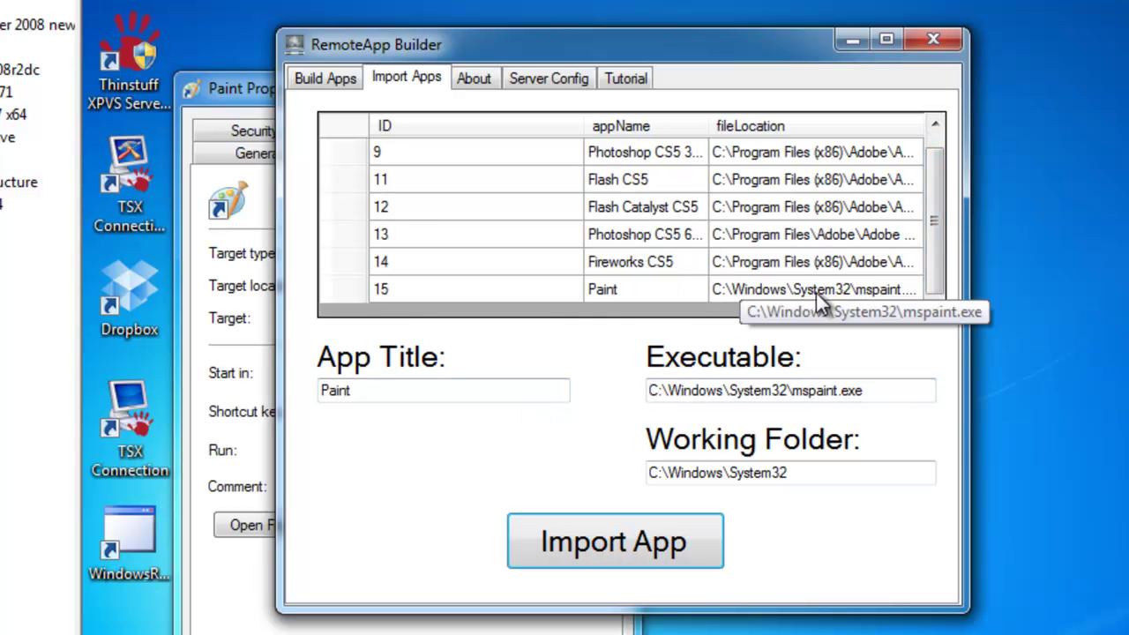
{"action": "left_click", "coordinate": [527, 76]}
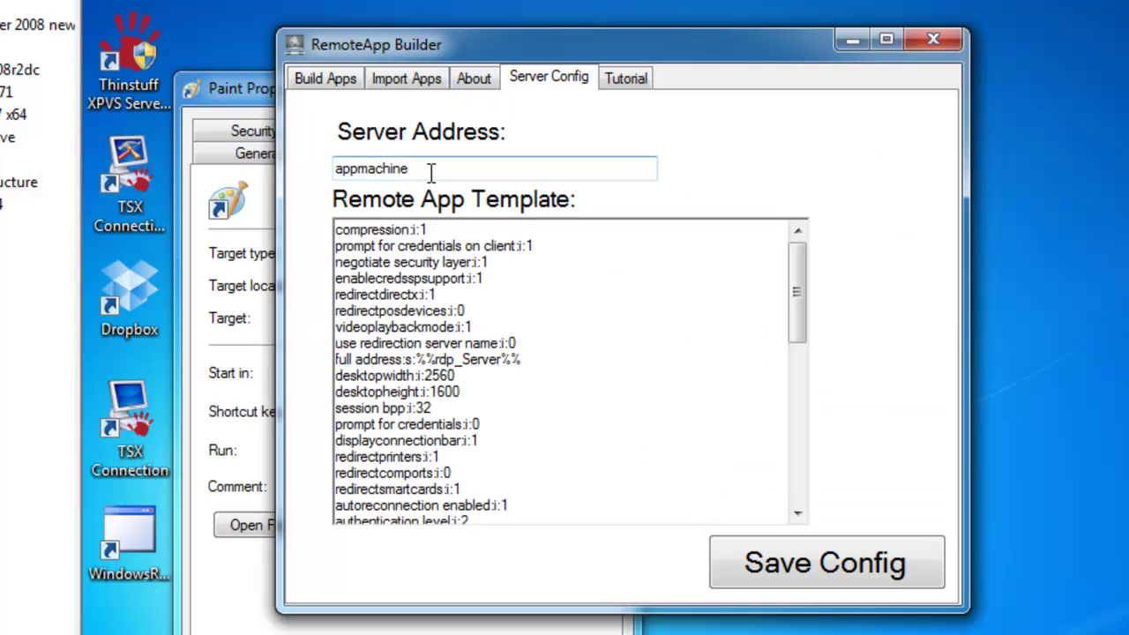
{"action": "left_click_drag", "start_coordinate": [432, 172], "coordinate": [332, 170]}
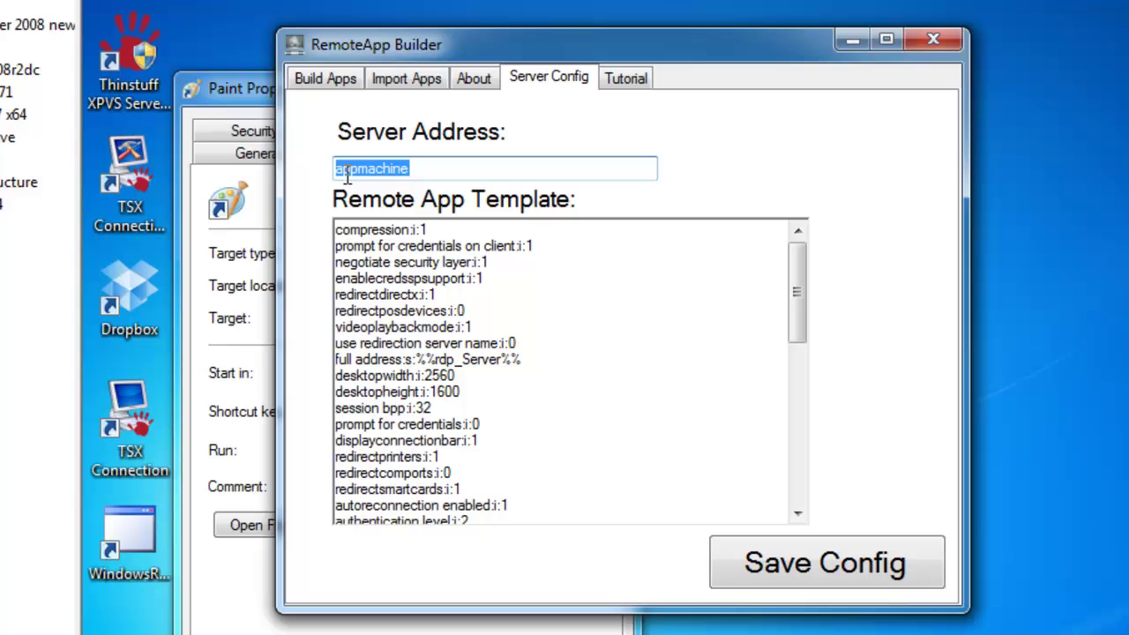
{"action": "left_click", "coordinate": [355, 159]}
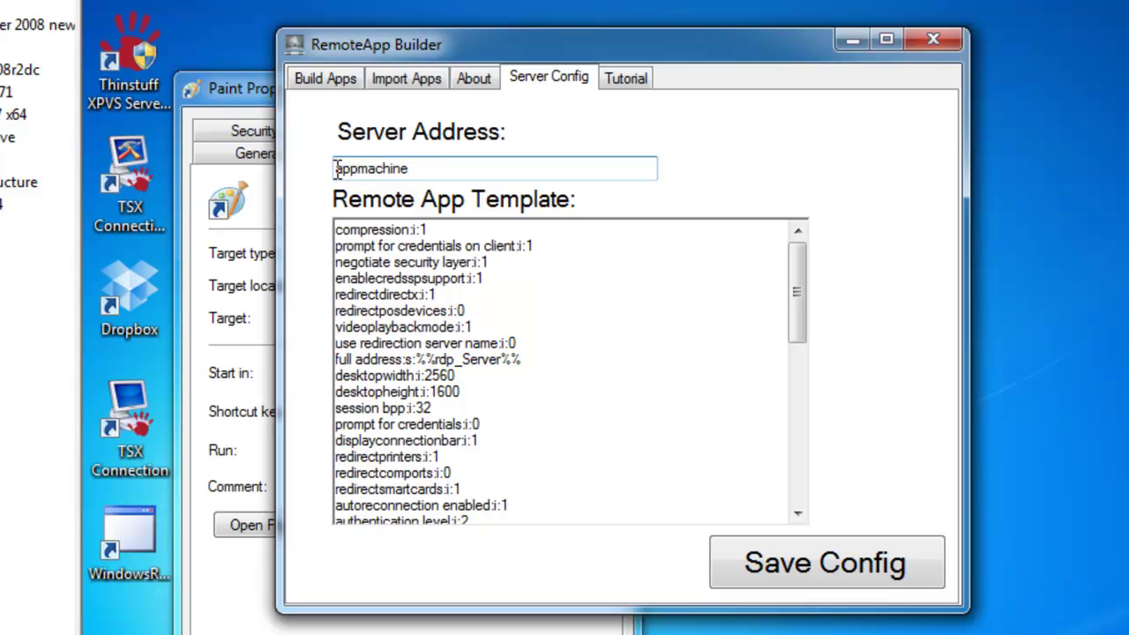
{"action": "left_click_drag", "start_coordinate": [795, 270], "coordinate": [802, 450]}
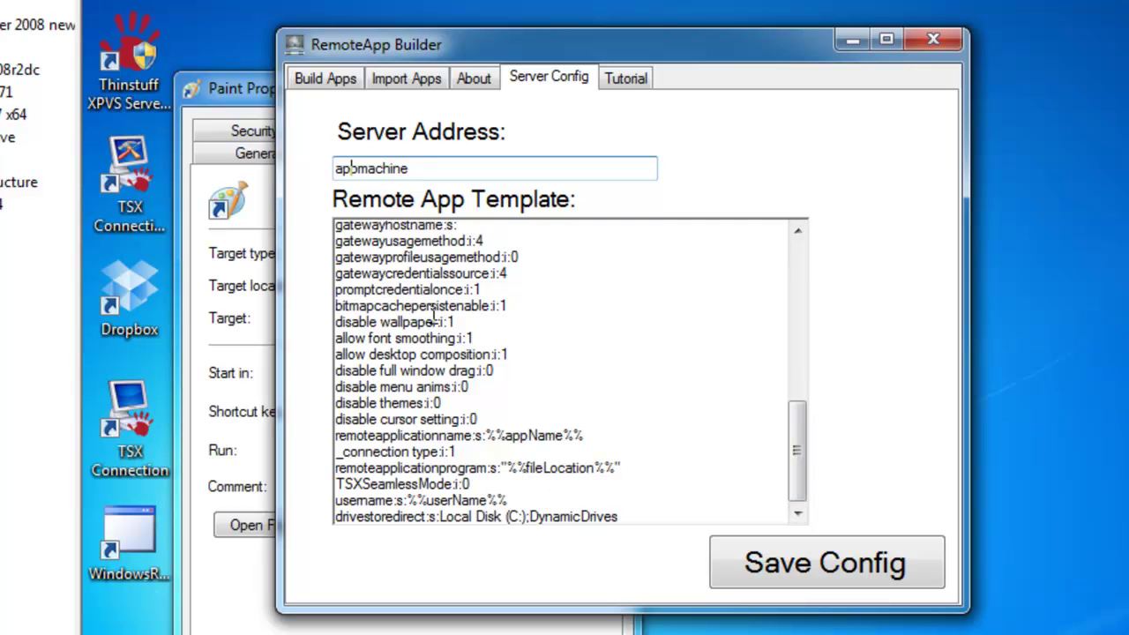
{"action": "left_click_drag", "start_coordinate": [802, 452], "coordinate": [809, 268]}
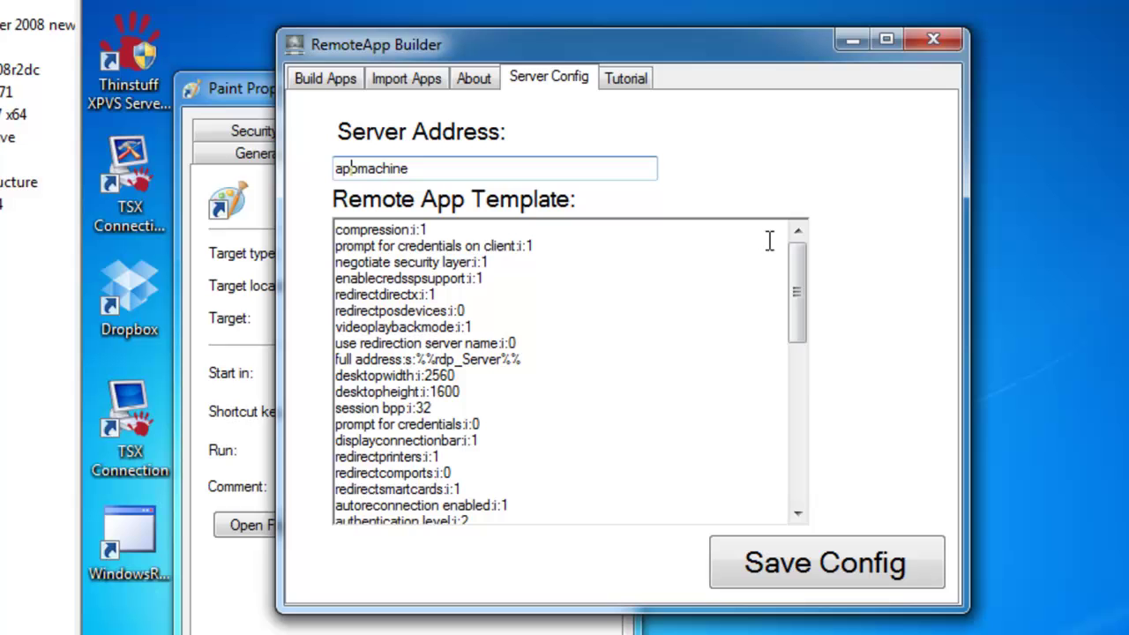
On the Build Apps page, enter the user's full name in the username field
{"action": "left_click", "coordinate": [404, 77]}
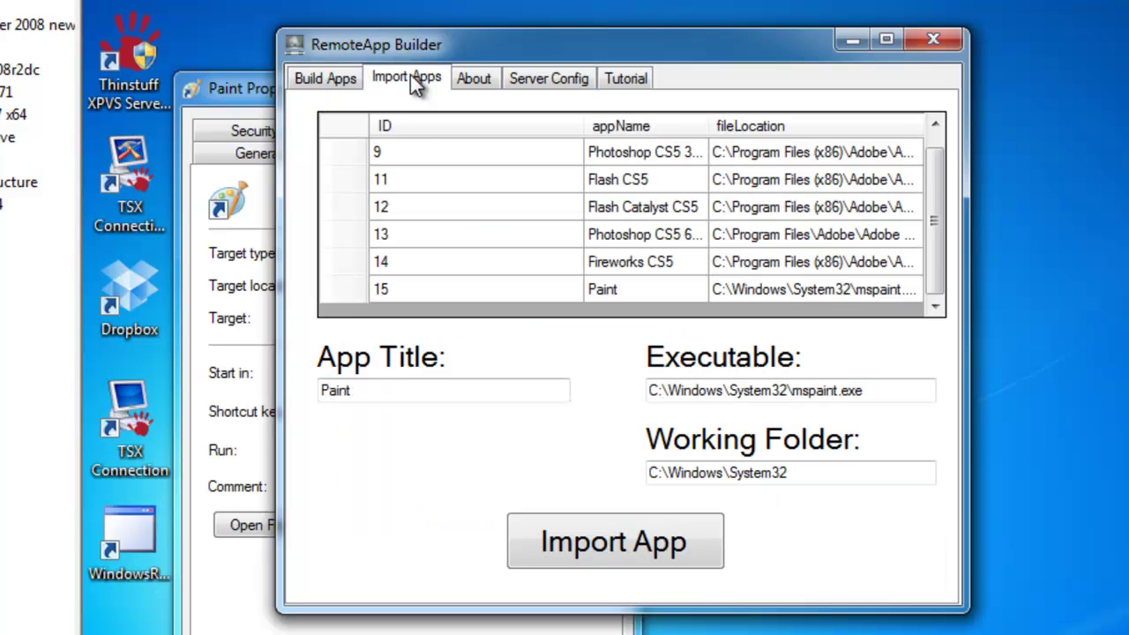
{"action": "left_click", "coordinate": [338, 76]}
{"action": "left_click", "coordinate": [399, 81]}
{"action": "scroll", "coordinate": [932, 282], "scroll_direction": "up", "scroll_amount": 1}
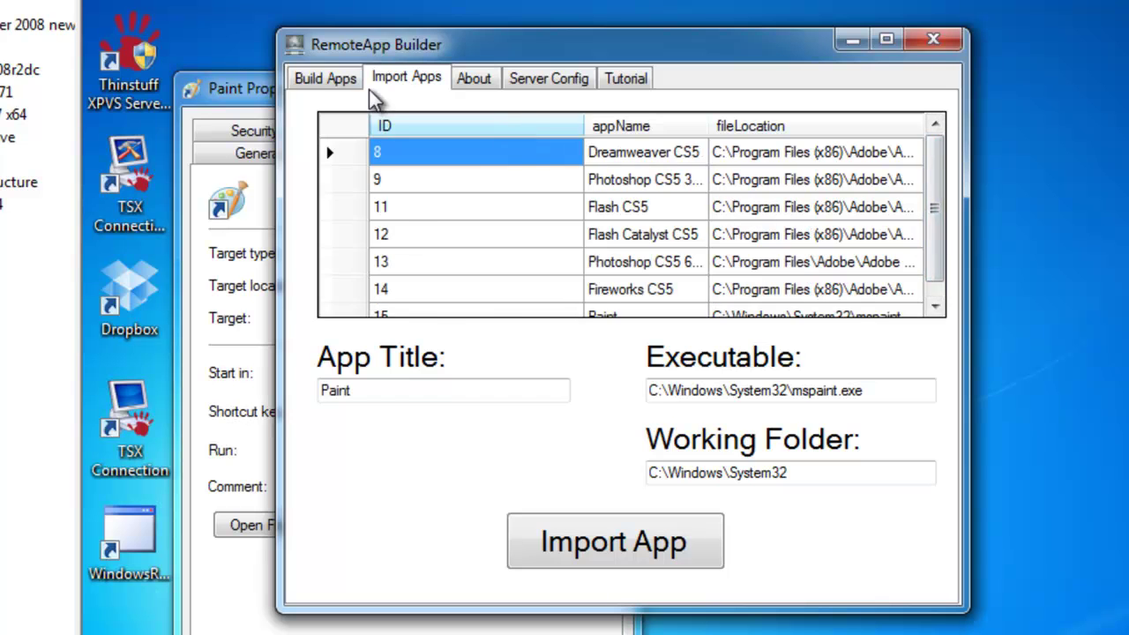
{"action": "left_click", "coordinate": [324, 77]}
{"action": "left_click", "coordinate": [545, 173]}
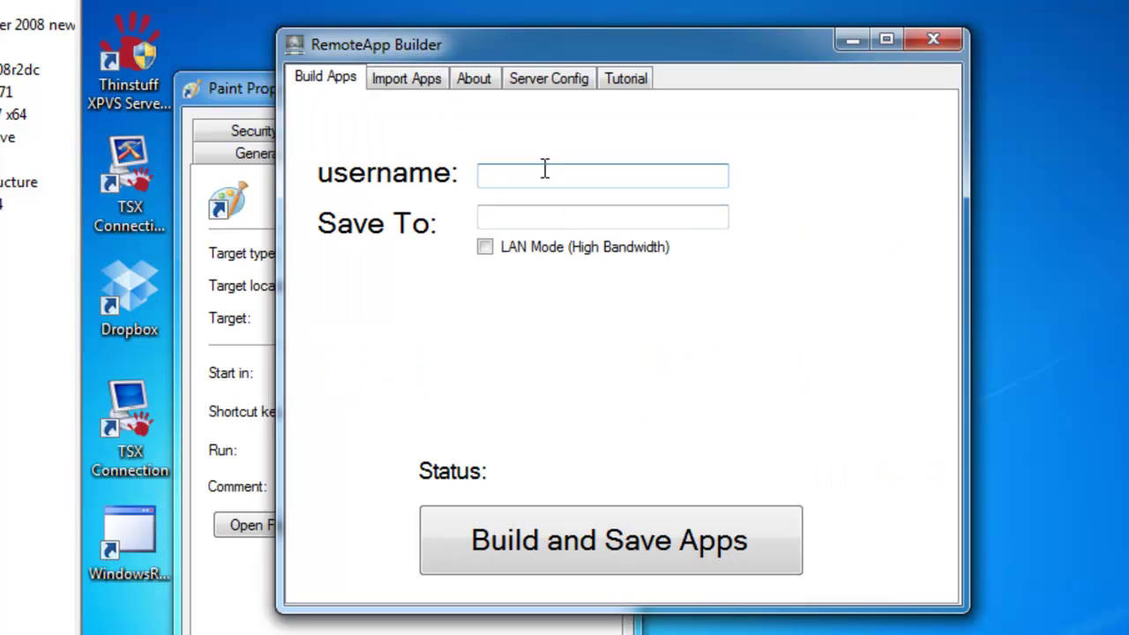
{"action": "left_click", "coordinate": [558, 218]}
Save to the Dropbox RemoteApps folder with LAN Mode on, build the apps, and close the builder
{"action": "left_click", "coordinate": [531, 217]}
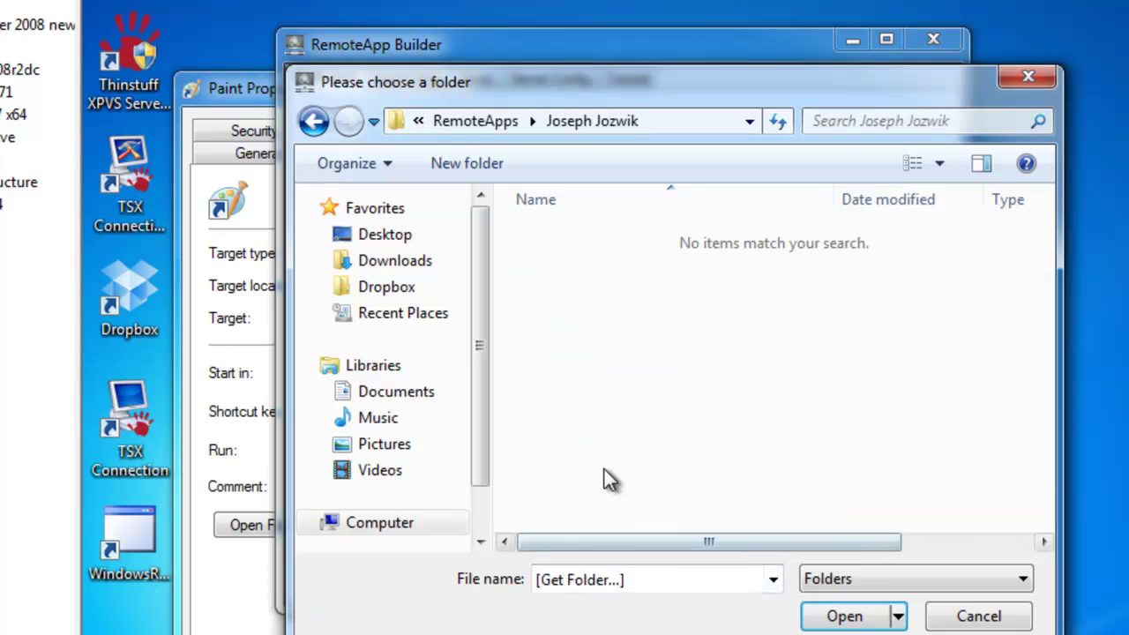
{"action": "left_click", "coordinate": [844, 616]}
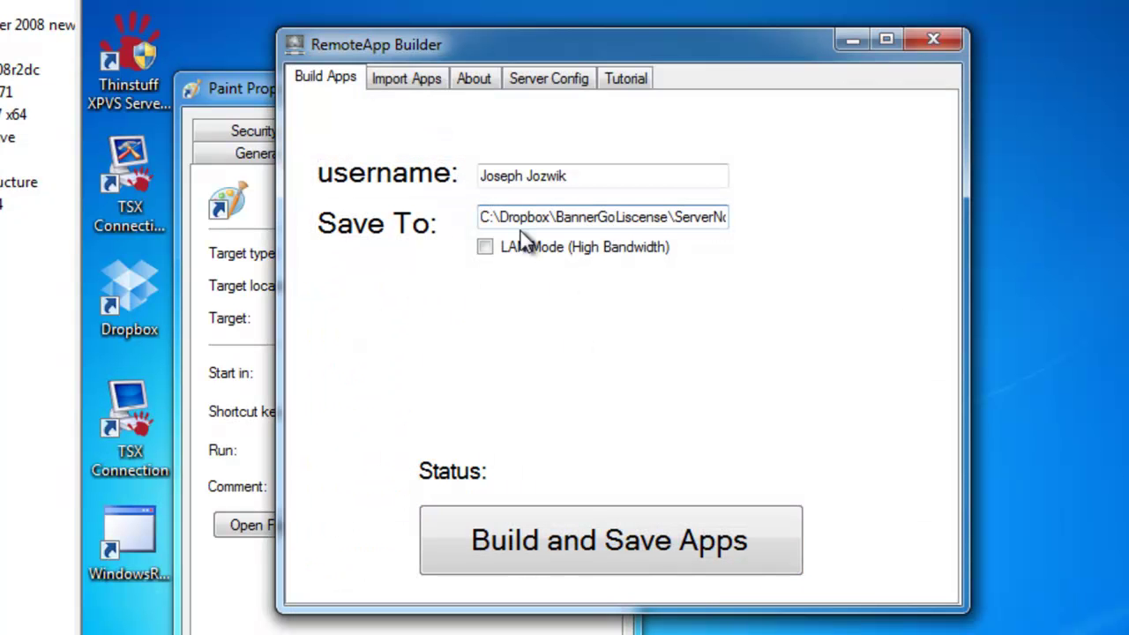
{"action": "left_click", "coordinate": [485, 249]}
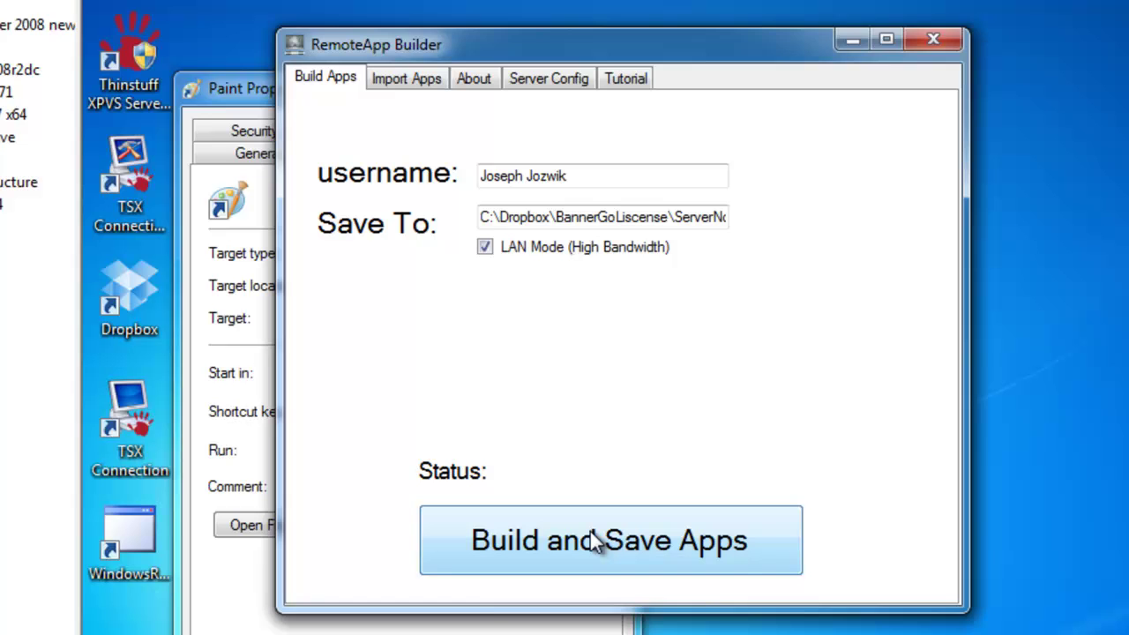
{"action": "left_click", "coordinate": [594, 532]}
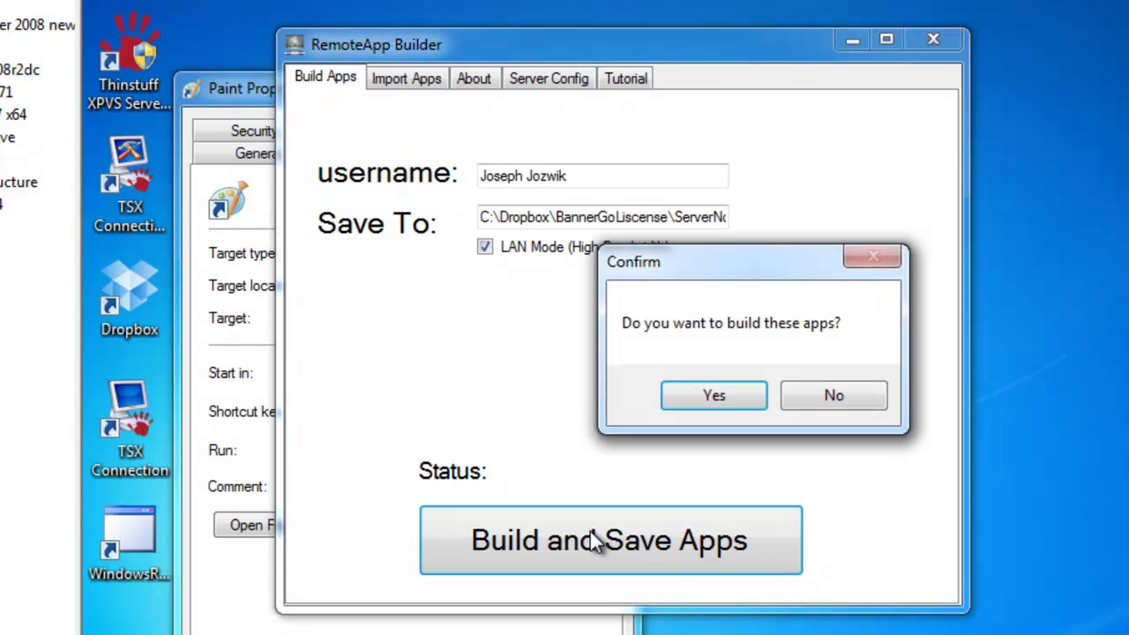
{"action": "left_click", "coordinate": [688, 393]}
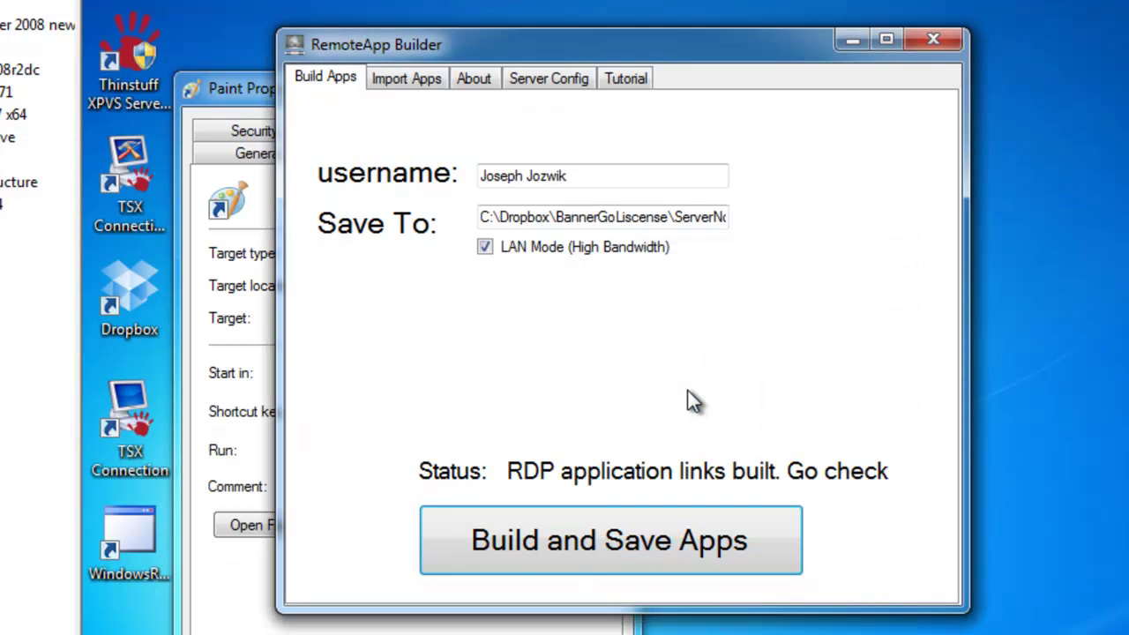
{"action": "left_click", "coordinate": [932, 40]}
{"action": "left_click", "coordinate": [605, 88]}
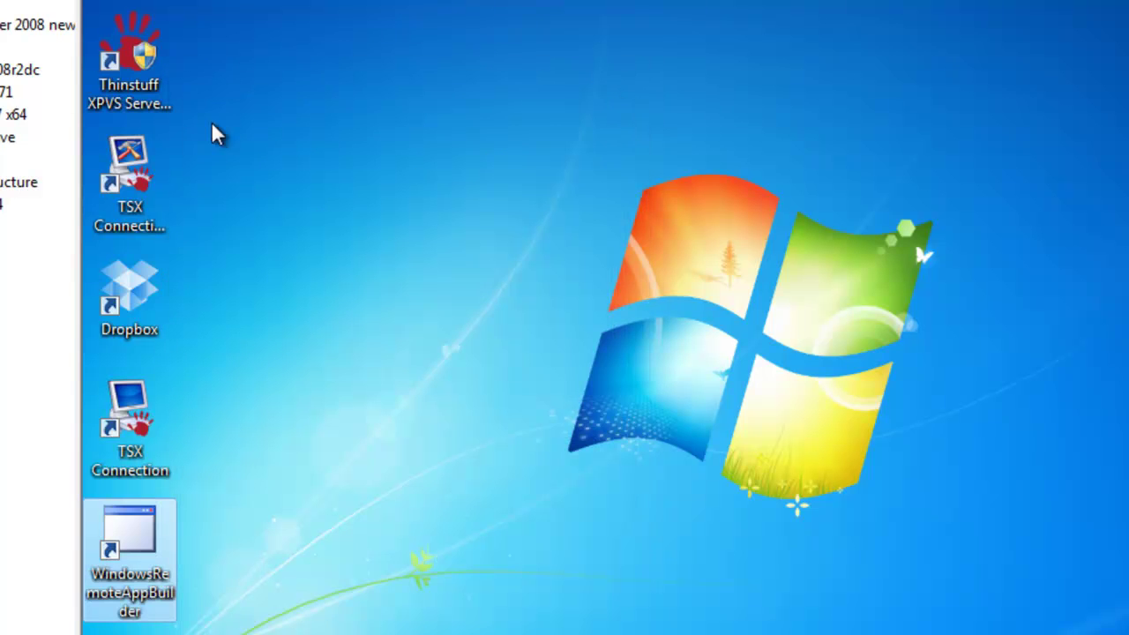
Browse Dropbox > BannerGoLiscense > ServerNotes > RemoteApps > the user's folder to view the .rdp files
{"action": "double_click", "coordinate": [139, 291]}
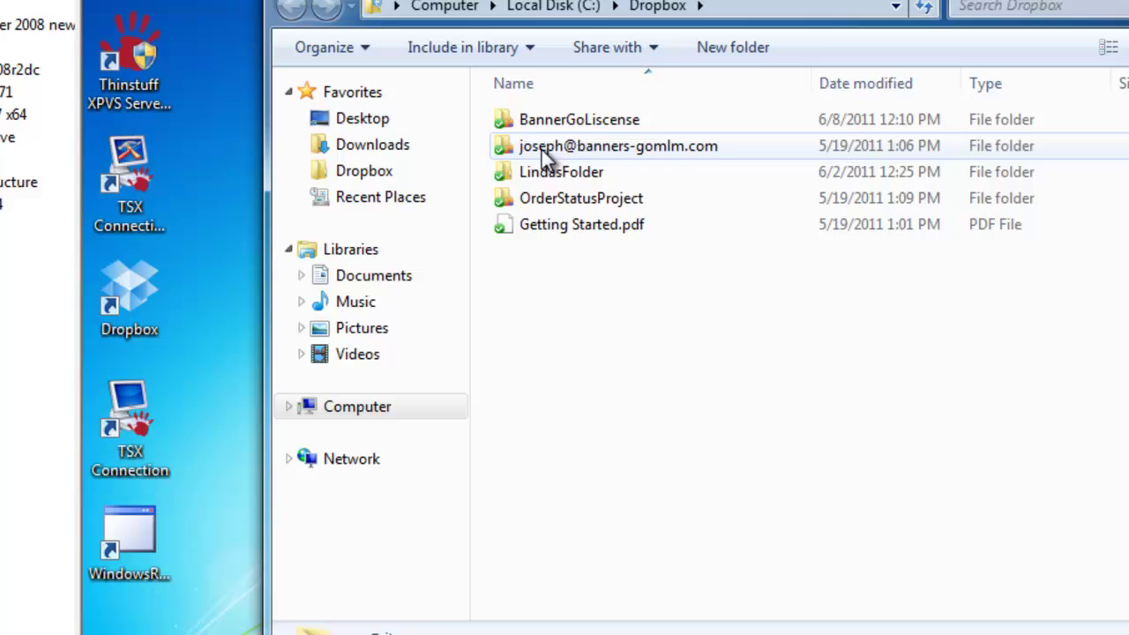
{"action": "double_click", "coordinate": [545, 119]}
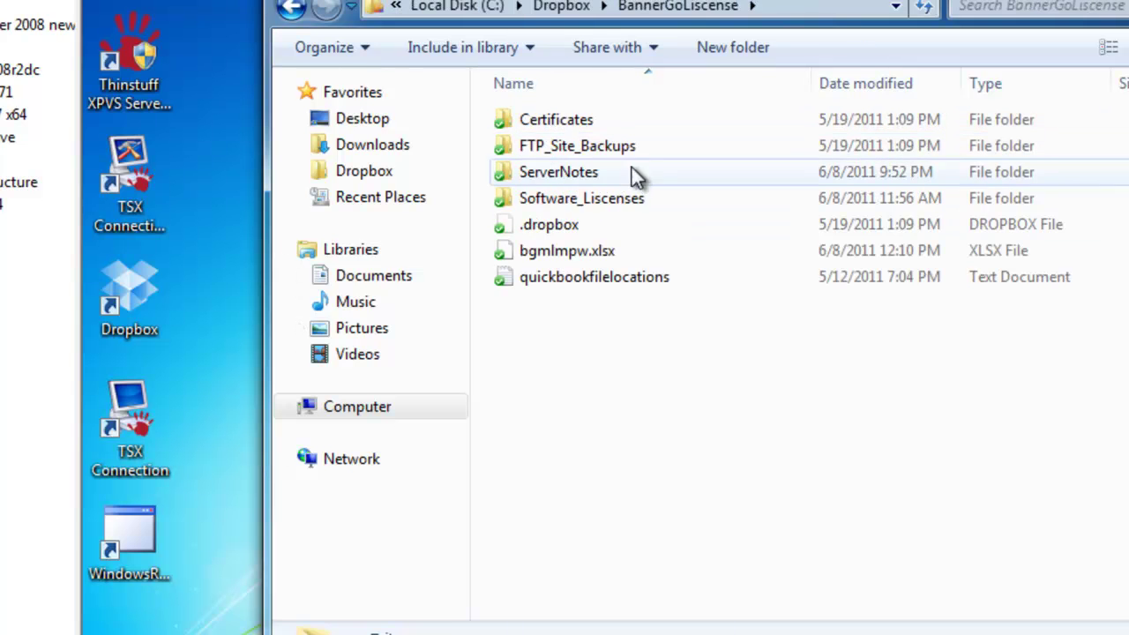
{"action": "double_click", "coordinate": [548, 172]}
{"action": "double_click", "coordinate": [552, 172]}
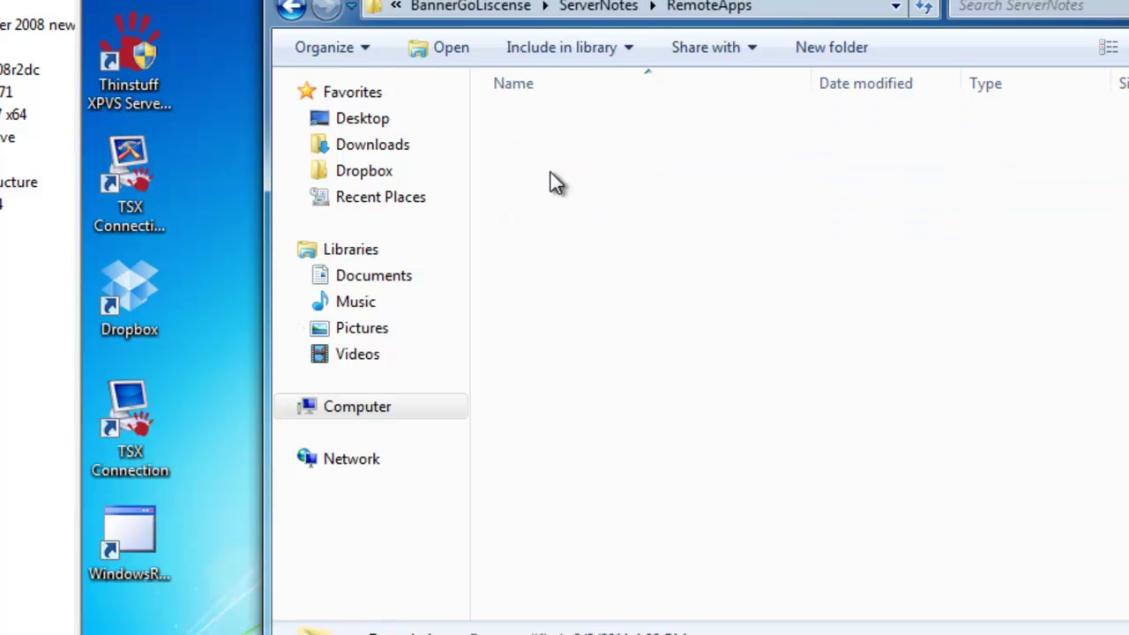
{"action": "double_click", "coordinate": [555, 145]}
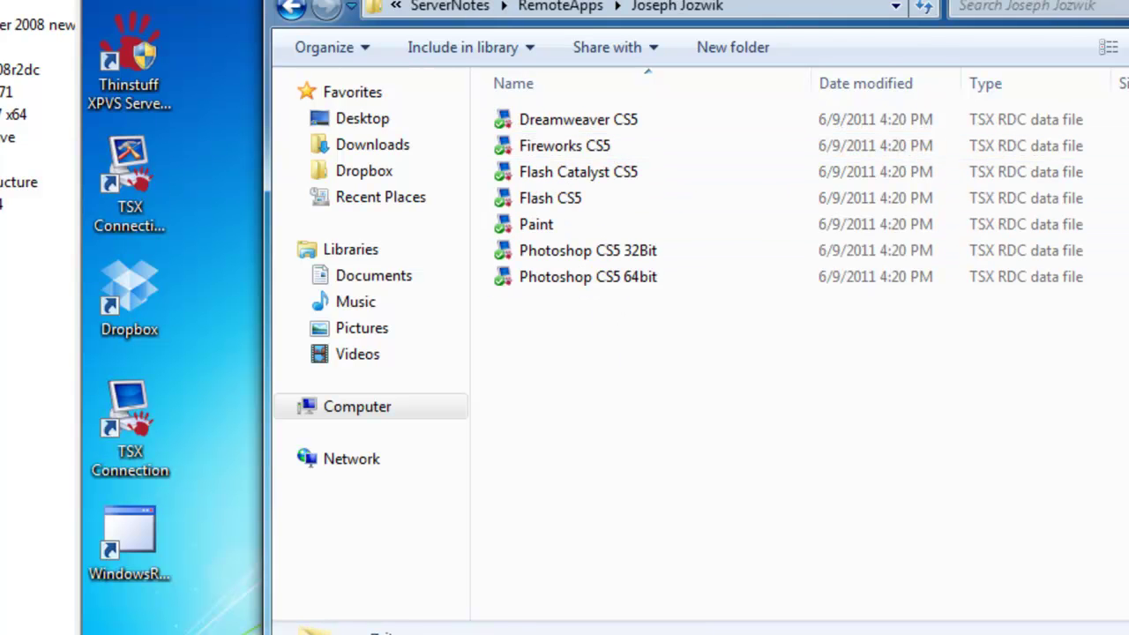
{"action": "key", "text": "alt+F4"}
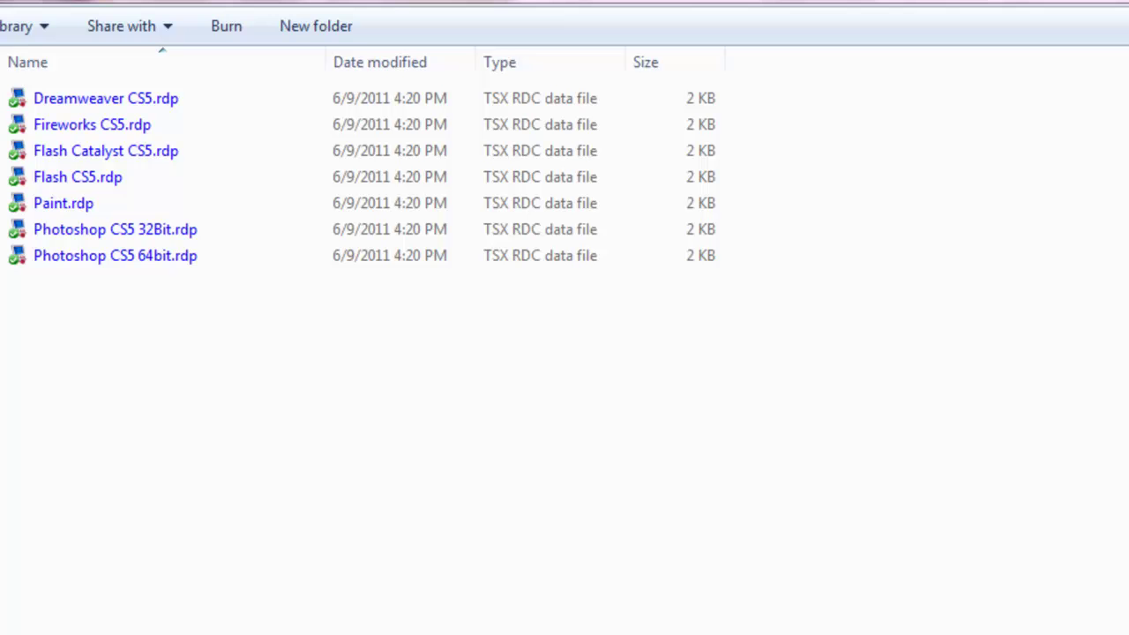
Launch Paint remotely from Paint.rdp
{"action": "left_click", "coordinate": [491, 176]}
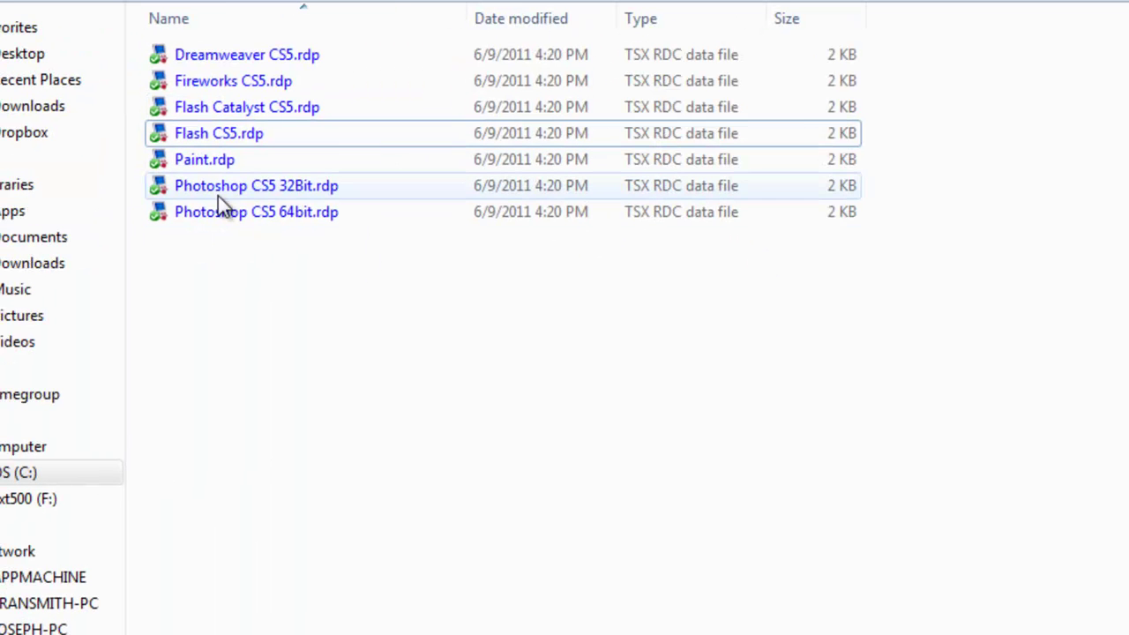
{"action": "left_click", "coordinate": [205, 162]}
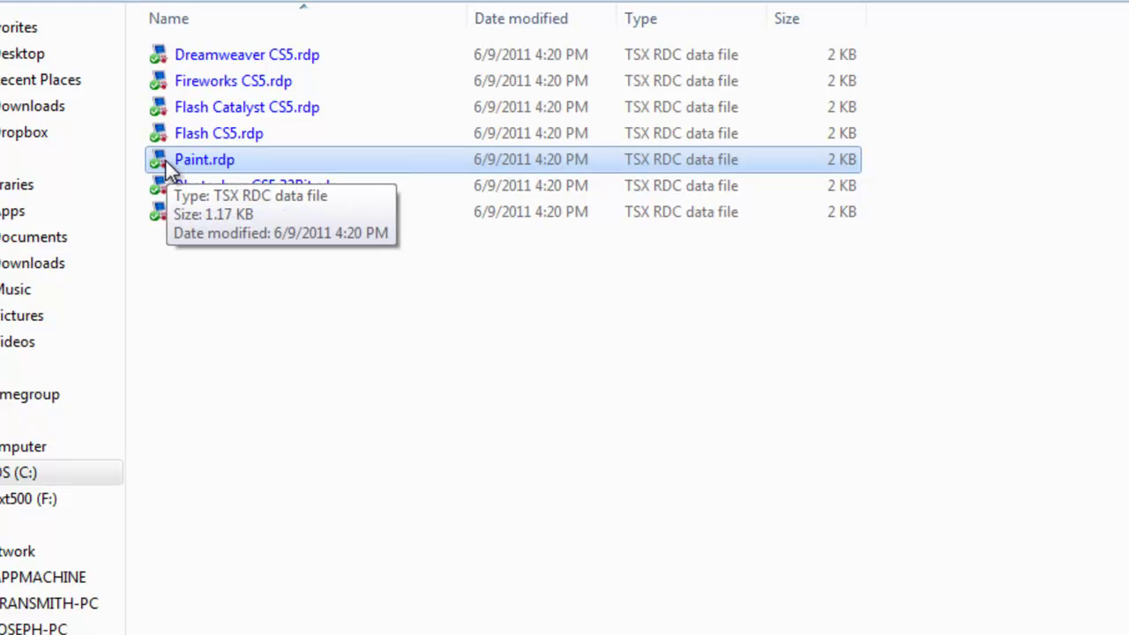
{"action": "double_click", "coordinate": [166, 161]}
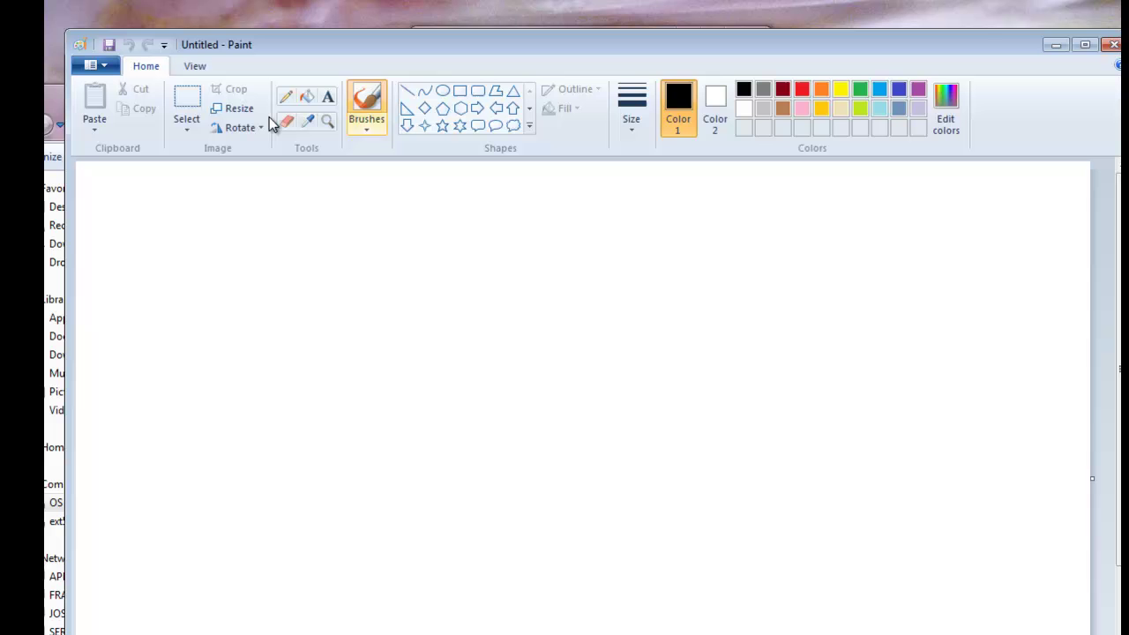
Draw a diamond outline across the blank Paint canvas
{"action": "left_click", "coordinate": [424, 108]}
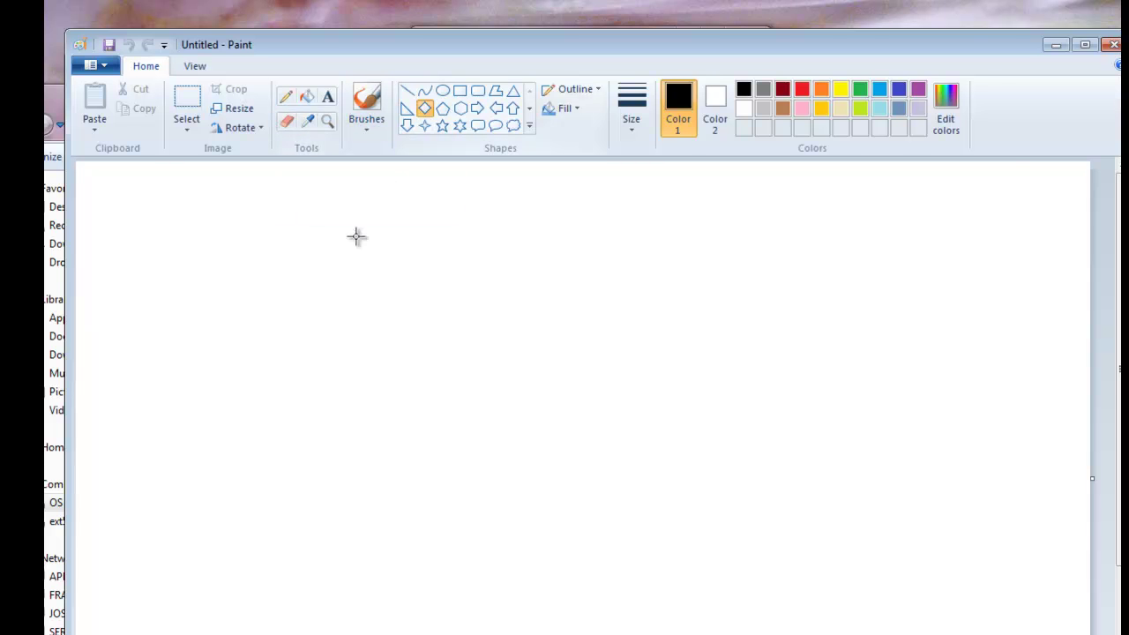
{"action": "left_click_drag", "start_coordinate": [331, 241], "coordinate": [693, 480]}
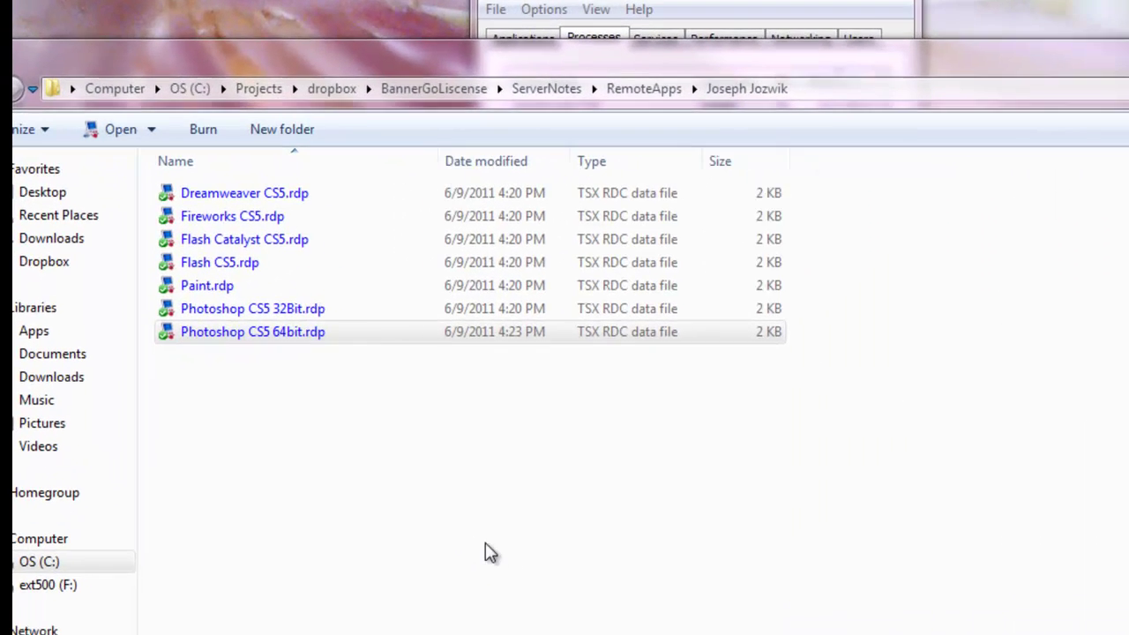
Launch Photoshop CS5 64bit remotely from Photoshop CS5 64bit.rdp
{"action": "left_click", "coordinate": [166, 331]}
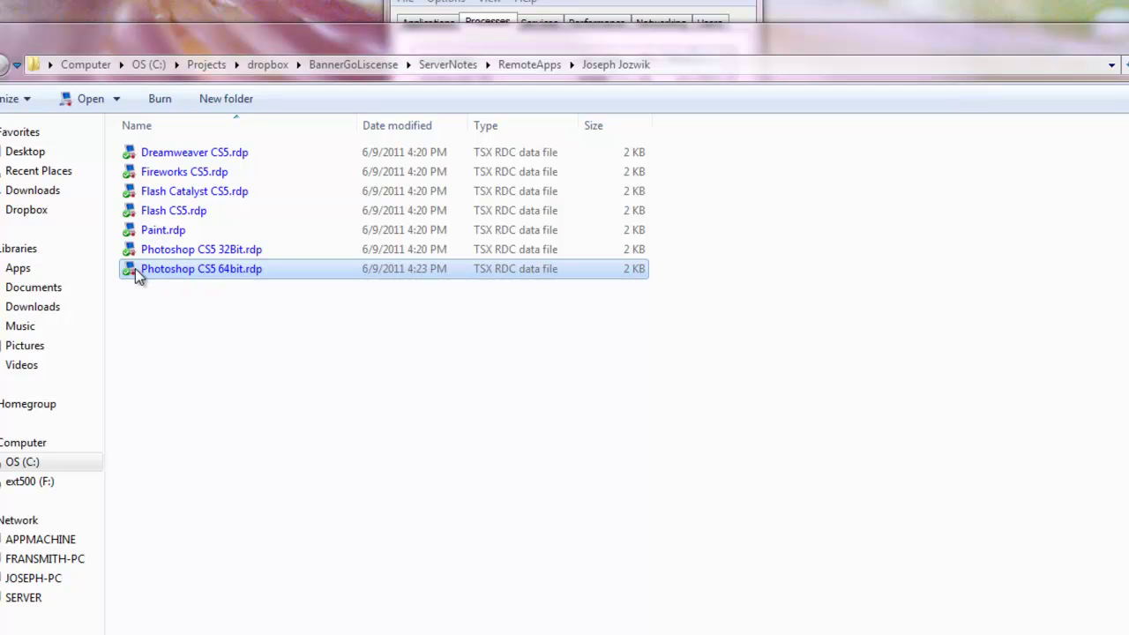
{"action": "double_click", "coordinate": [129, 268]}
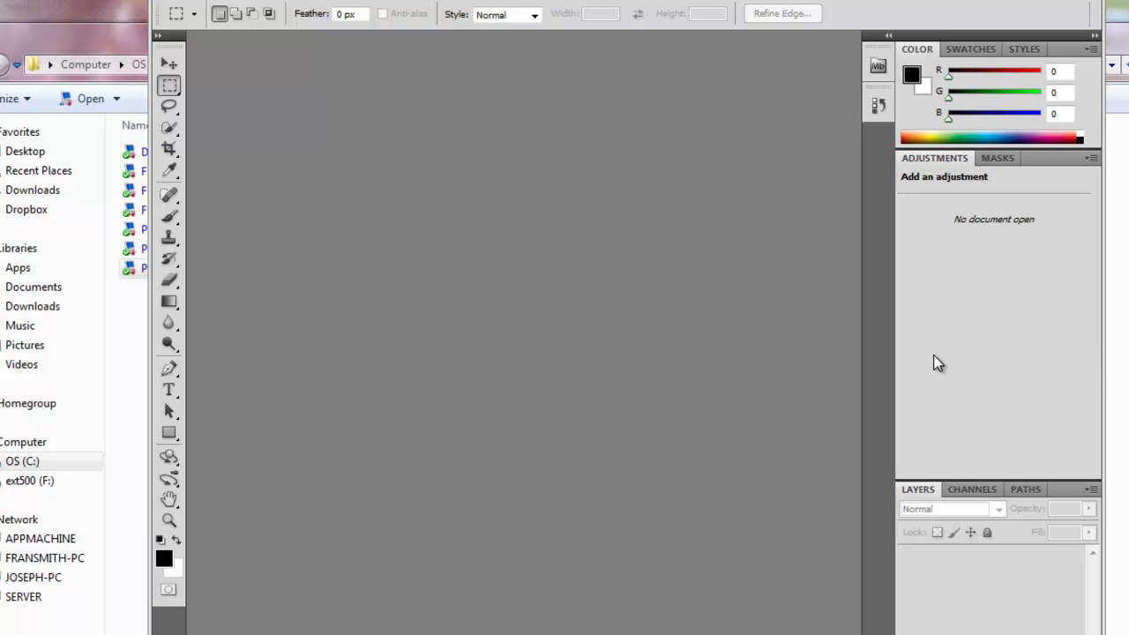
{"action": "left_click", "coordinate": [174, 2]}
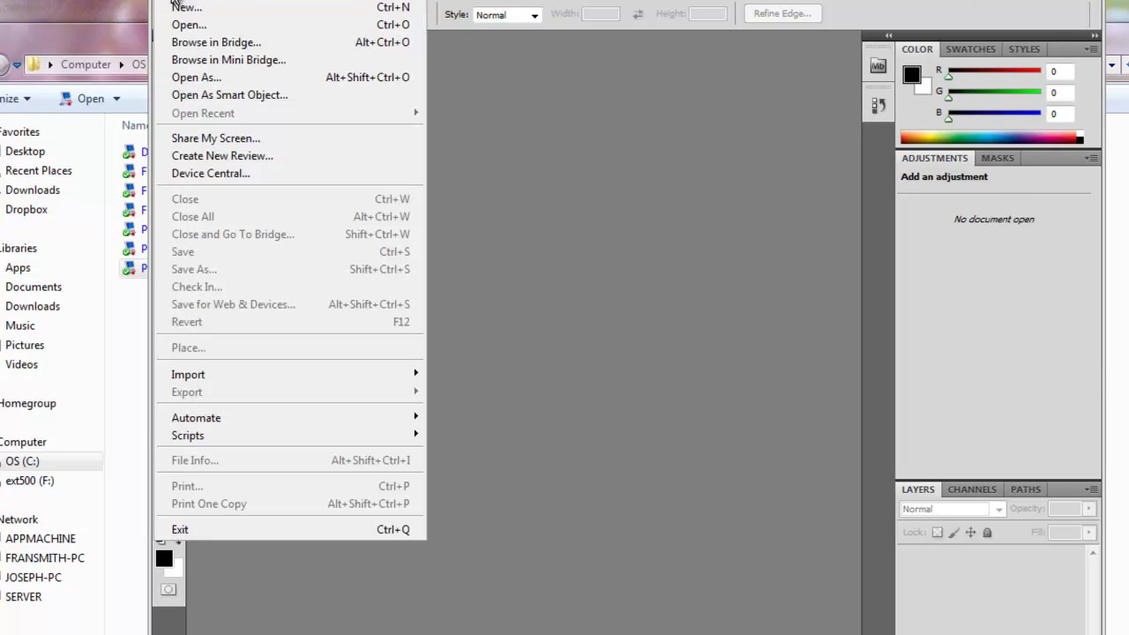
{"action": "left_click", "coordinate": [190, 42]}
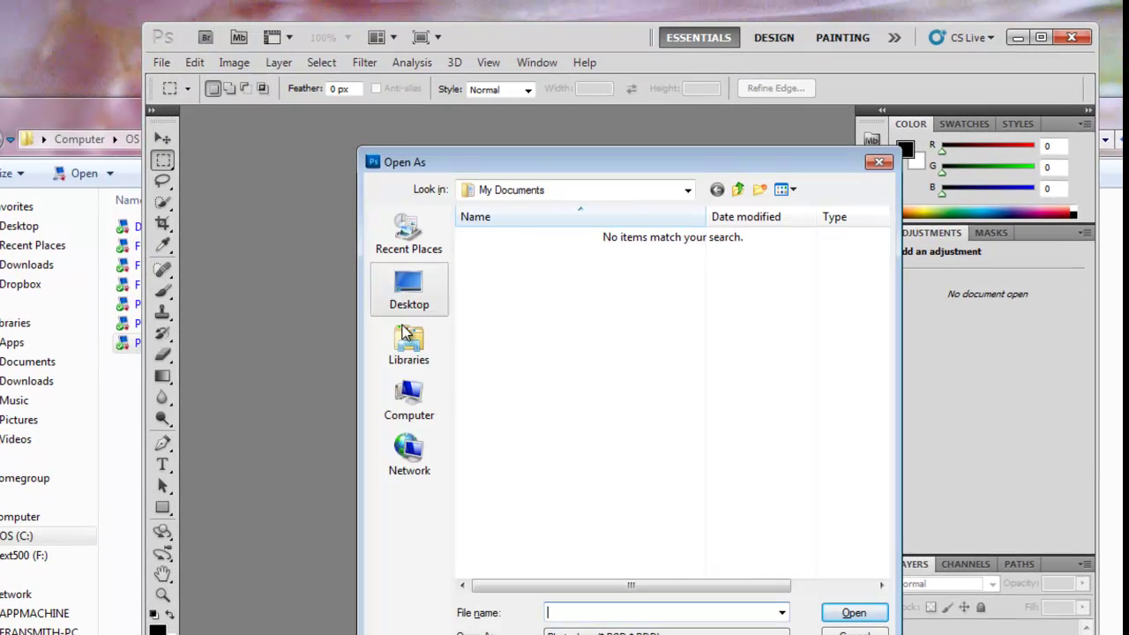
{"action": "left_click", "coordinate": [410, 402]}
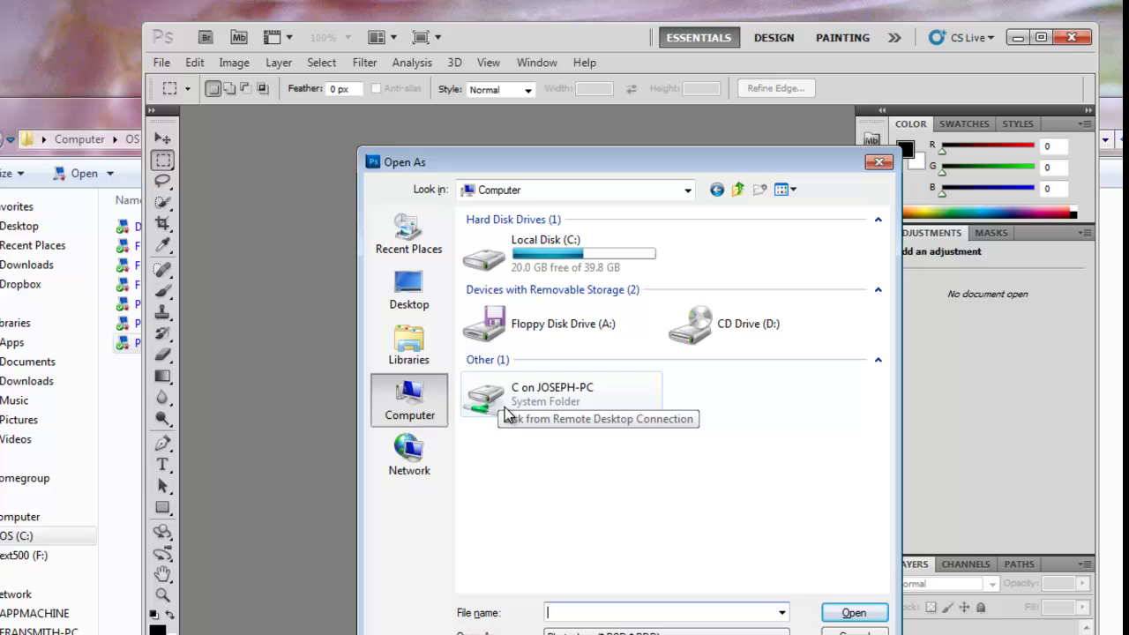
{"action": "double_click", "coordinate": [488, 391]}
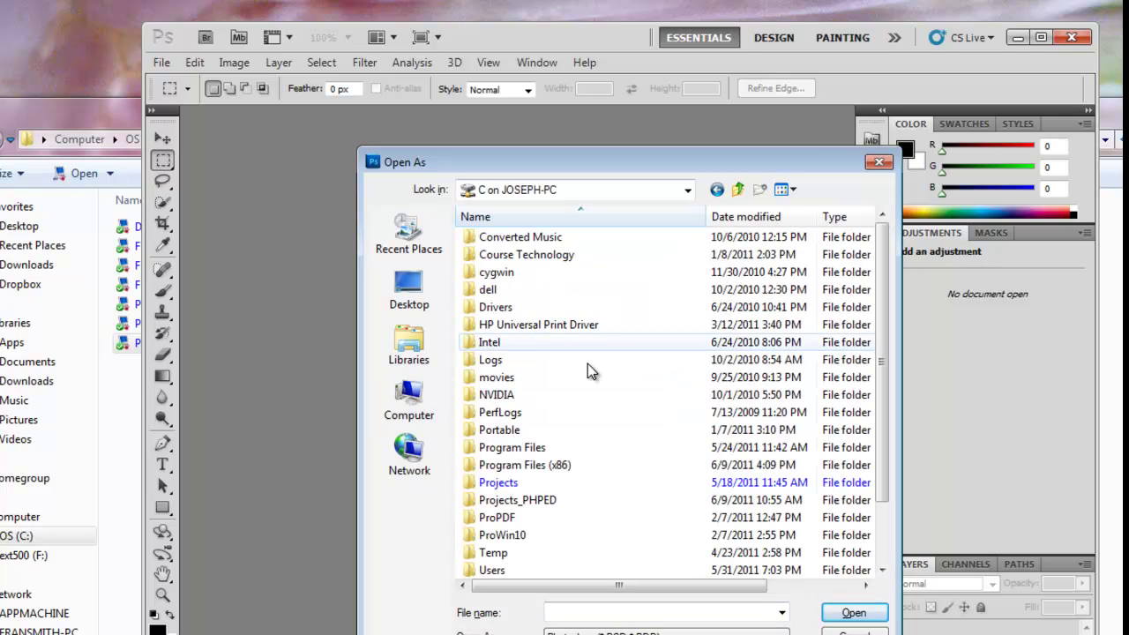
{"action": "left_click", "coordinate": [498, 485]}
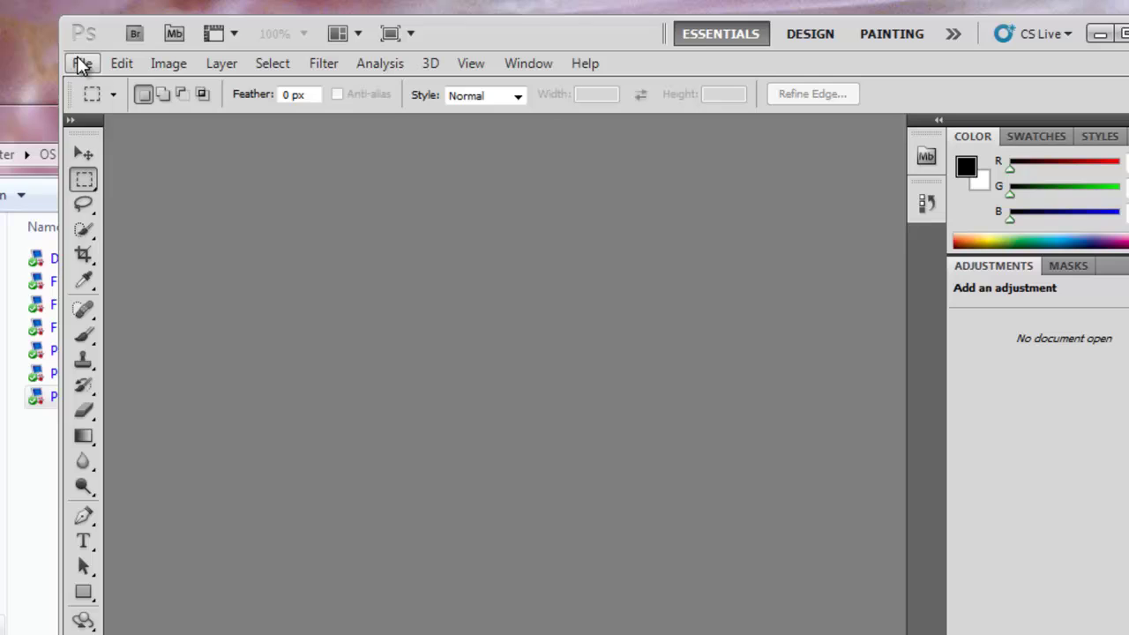
{"action": "left_click", "coordinate": [121, 63]}
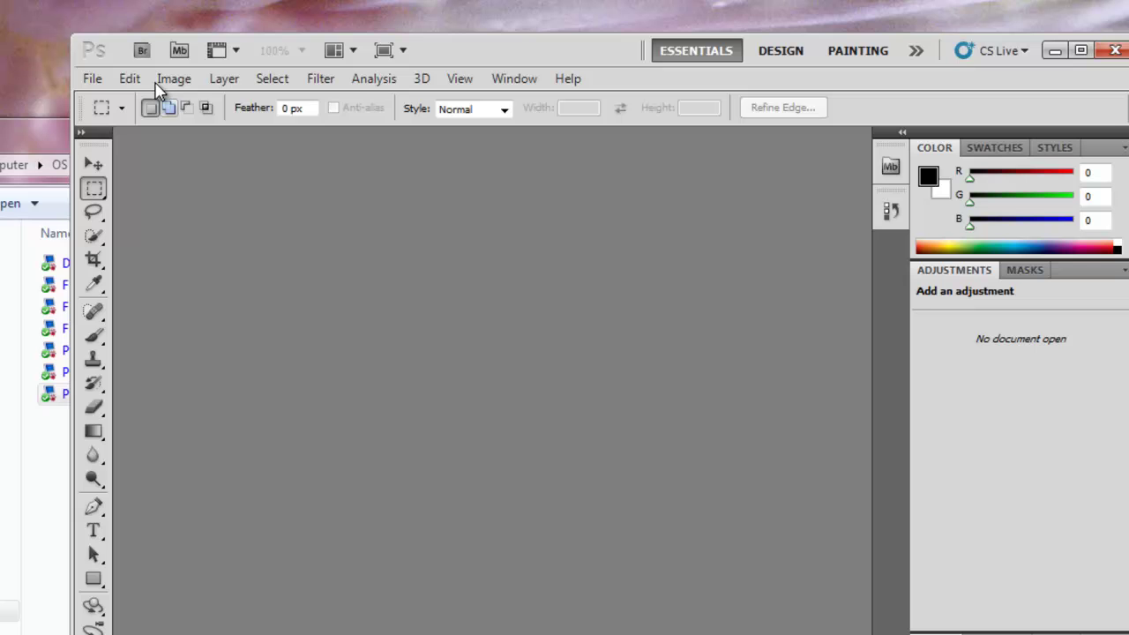
Check the File menu without choosing anything, then nudge the empty Photoshop window upward and leftward
{"action": "left_click", "coordinate": [92, 80]}
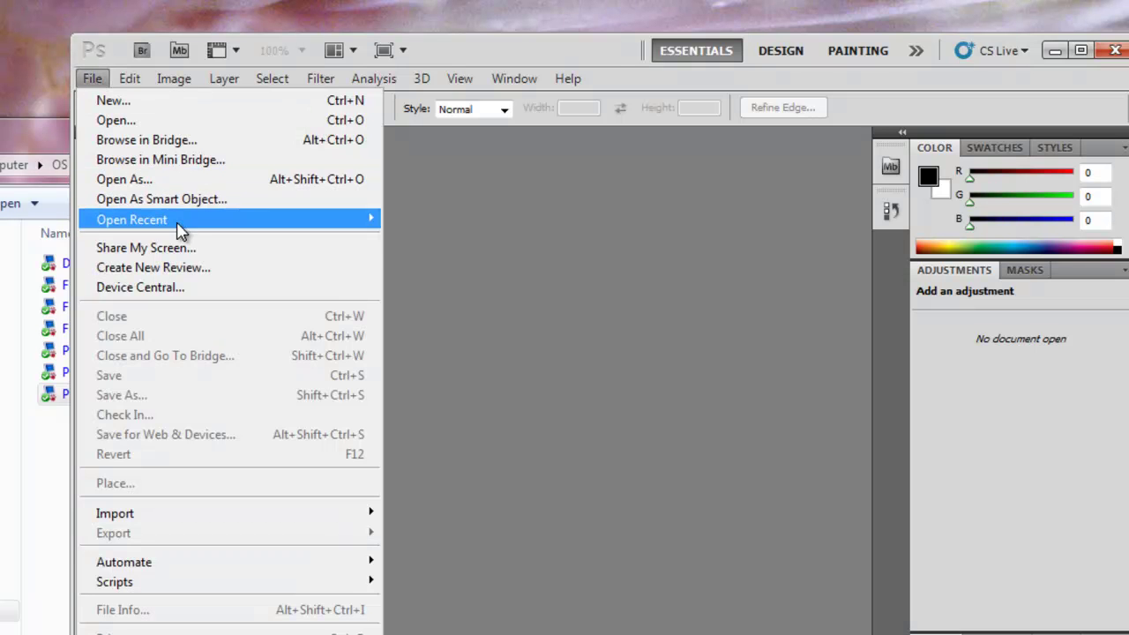
{"action": "left_click", "coordinate": [629, 340]}
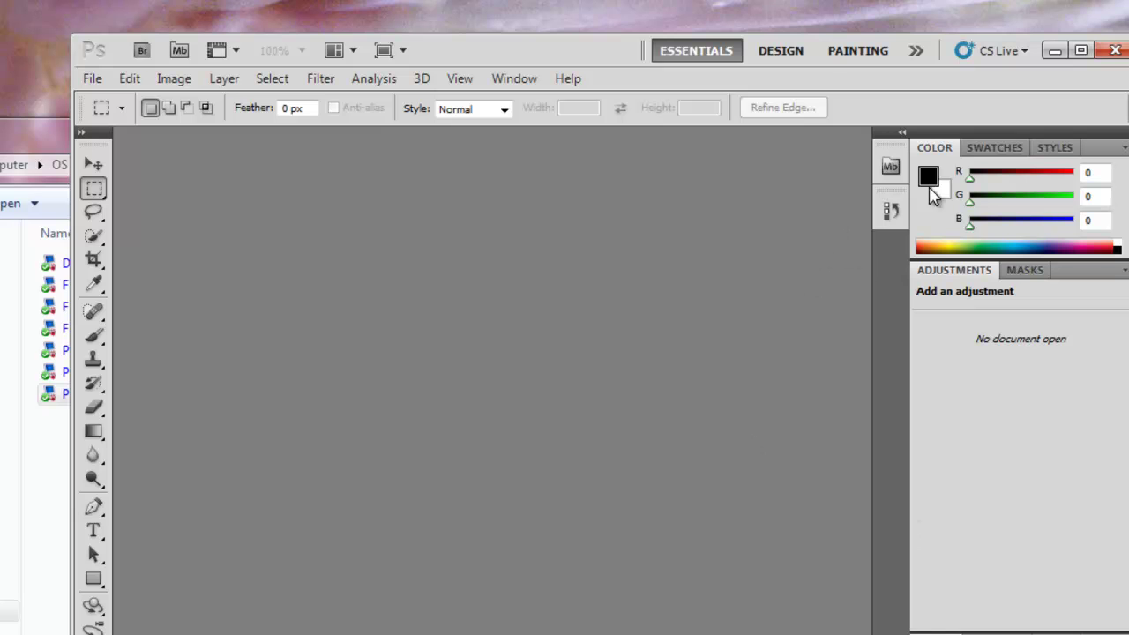
{"action": "left_click_drag", "start_coordinate": [592, 50], "coordinate": [595, 33]}
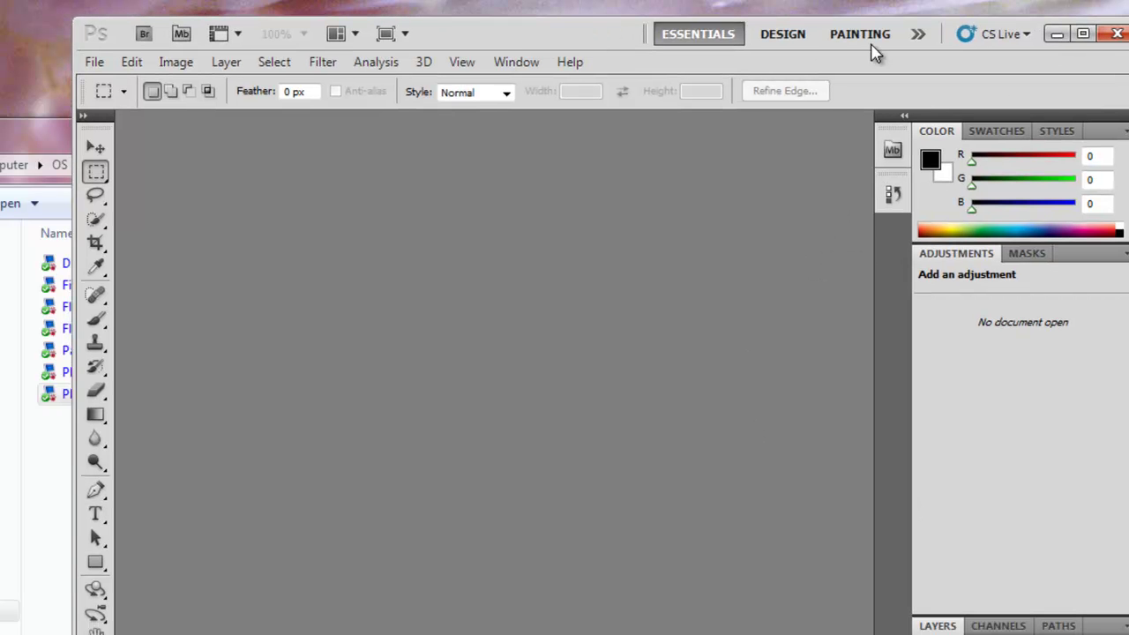
{"action": "mouse_move", "coordinate": [523, 34]}
{"action": "left_mouse_down"}
{"action": "mouse_move", "coordinate": [481, 45]}
{"action": "mouse_move", "coordinate": [461, 32]}
{"action": "mouse_move", "coordinate": [473, 47]}
{"action": "mouse_move", "coordinate": [514, 41]}
{"action": "left_mouse_up"}
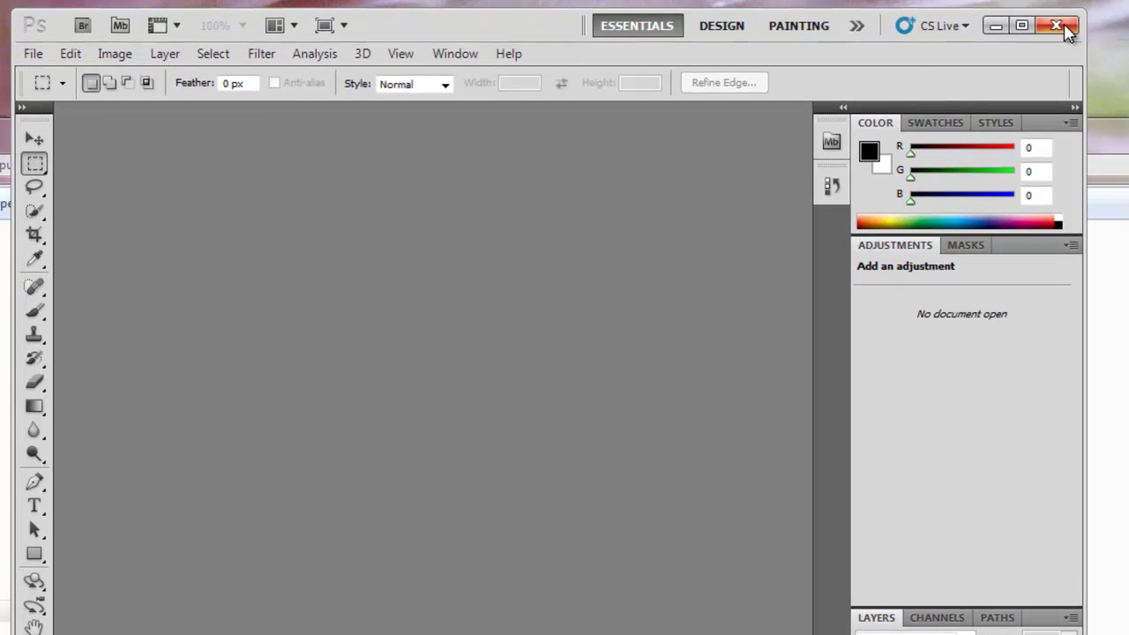